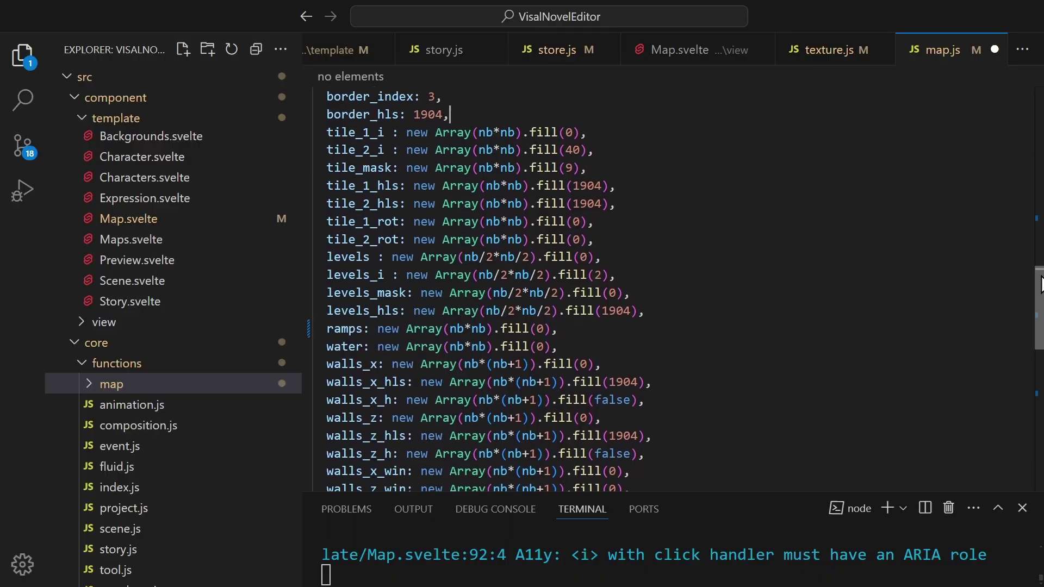
{"action": "scroll", "coordinate": [598, 272], "scroll_direction": "down", "scroll_amount": 5}
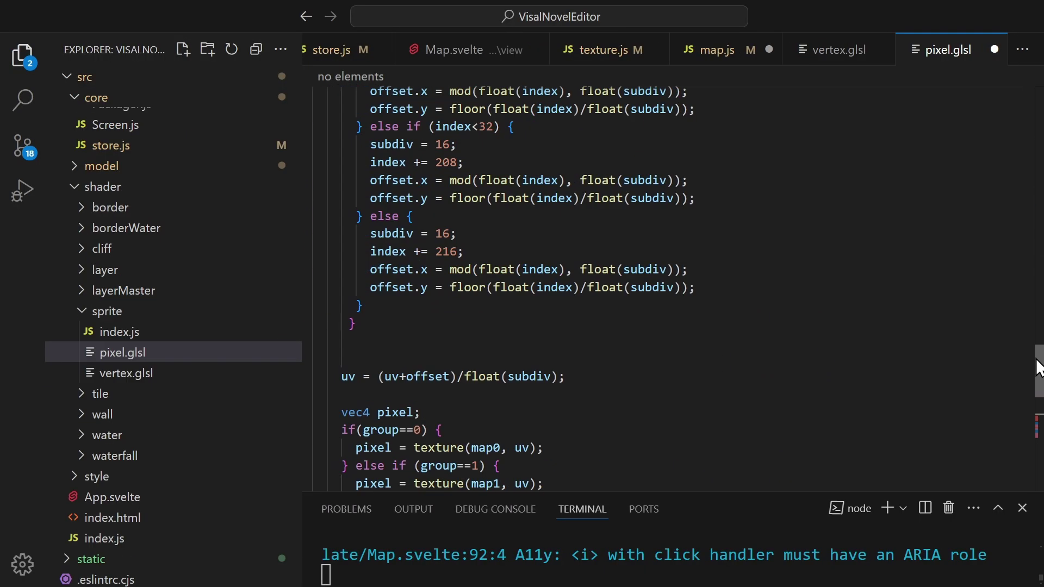
{"action": "scroll", "coordinate": [1038, 370], "scroll_direction": "down", "scroll_amount": 5}
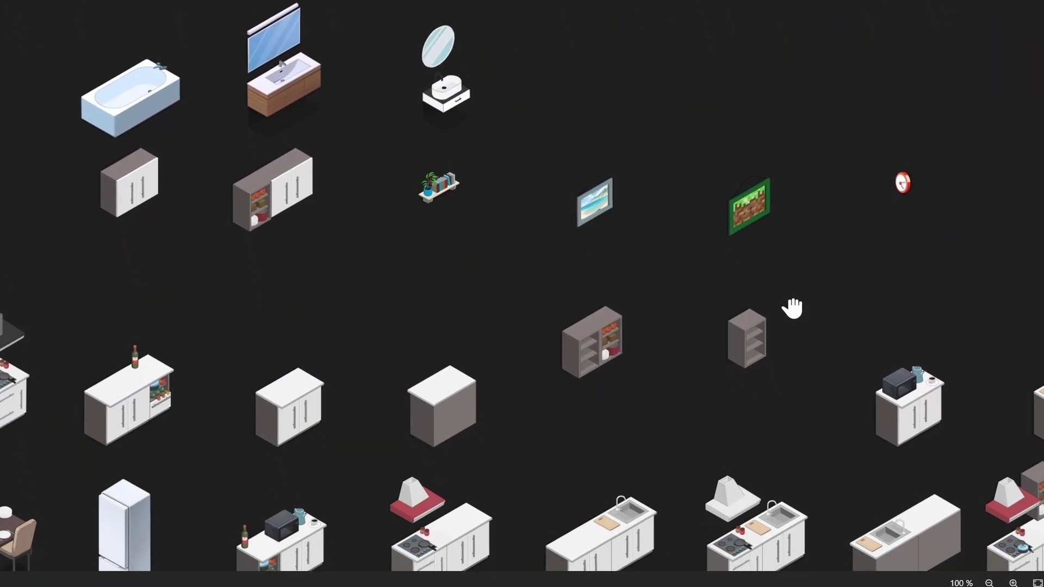
{"action": "left_click_drag", "start_coordinate": [792, 303], "coordinate": [755, 6]}
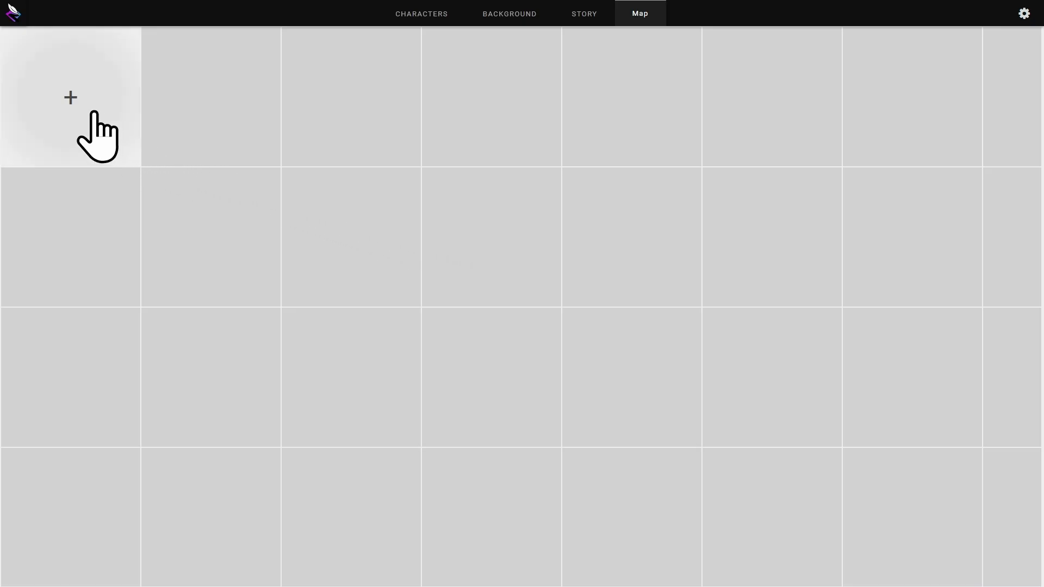
Step: Create a new map in the first empty slot
{"action": "left_click", "coordinate": [90, 110]}
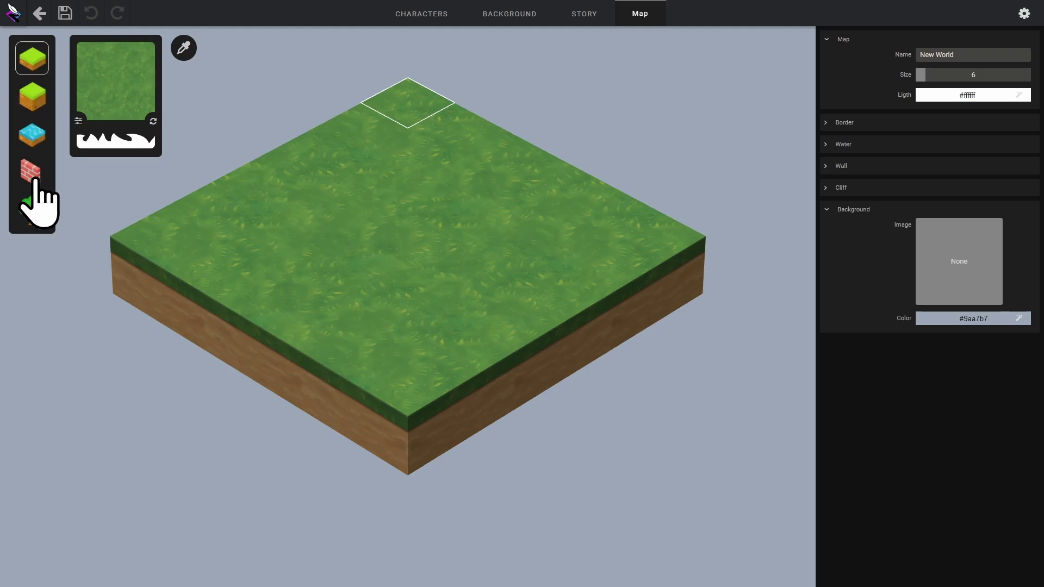
Step: Paint a cobblestone patch in the middle of the grass, and cover it again with the grass texture sampled from the map
{"action": "left_click", "coordinate": [103, 92]}
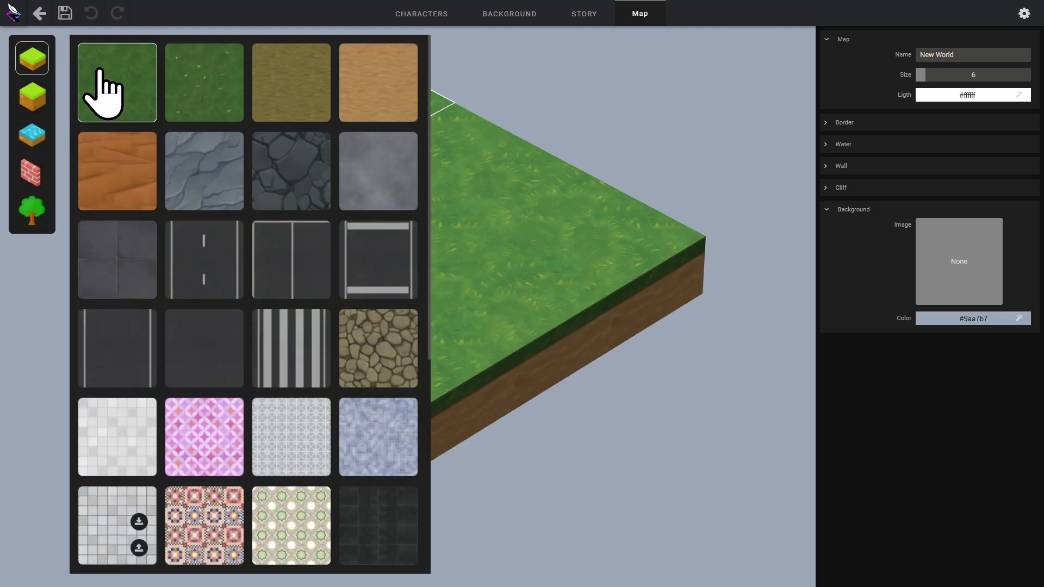
{"action": "left_click", "coordinate": [374, 334]}
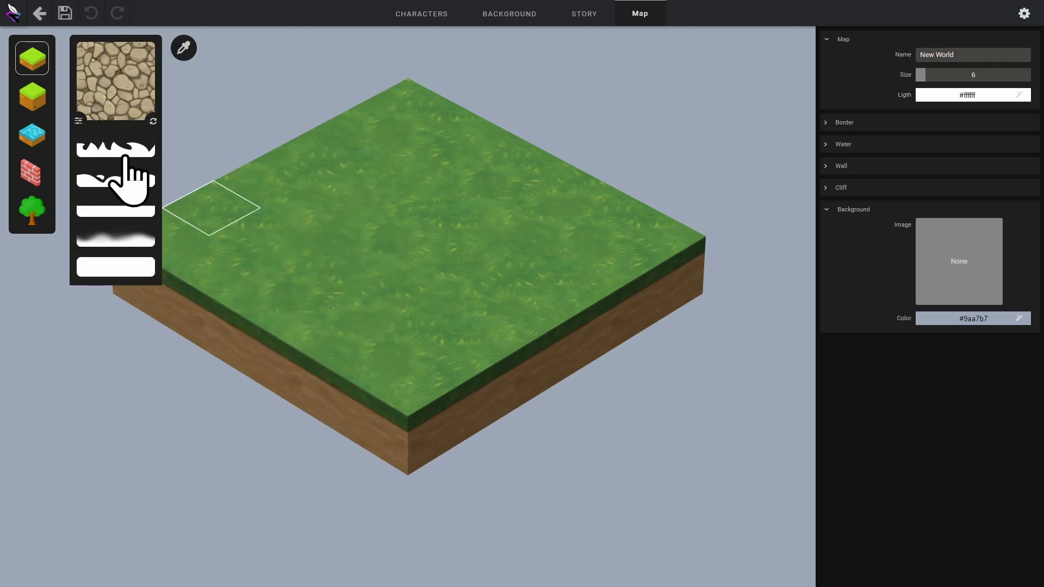
{"action": "mouse_move", "coordinate": [474, 177]}
{"action": "left_mouse_down"}
{"action": "mouse_move", "coordinate": [517, 205]}
{"action": "mouse_move", "coordinate": [540, 242]}
{"action": "mouse_move", "coordinate": [473, 238]}
{"action": "mouse_move", "coordinate": [418, 252]}
{"action": "mouse_move", "coordinate": [303, 226]}
{"action": "mouse_move", "coordinate": [447, 191]}
{"action": "mouse_move", "coordinate": [426, 281]}
{"action": "left_mouse_up"}
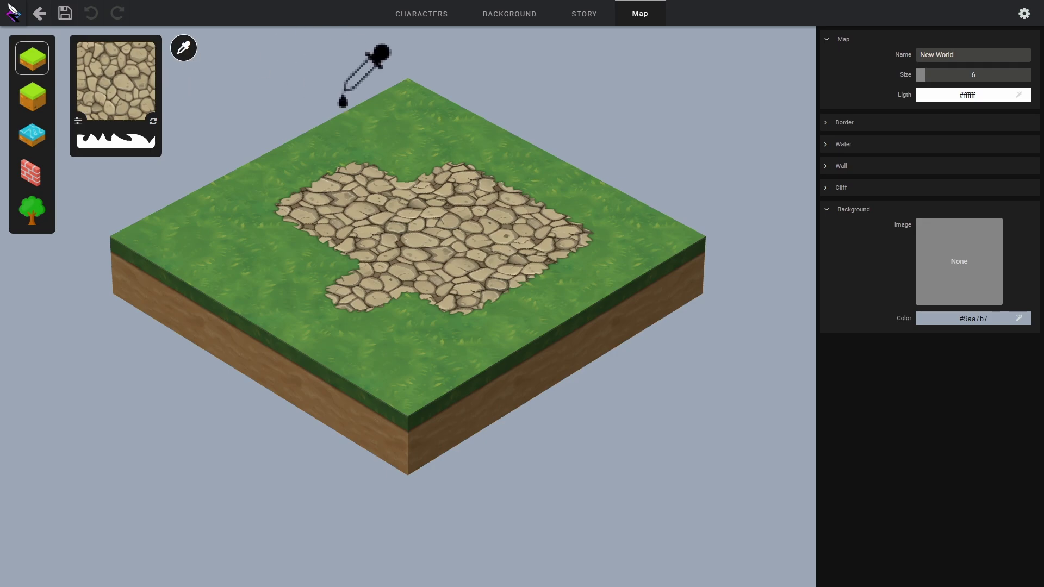
{"action": "left_click", "coordinate": [415, 127]}
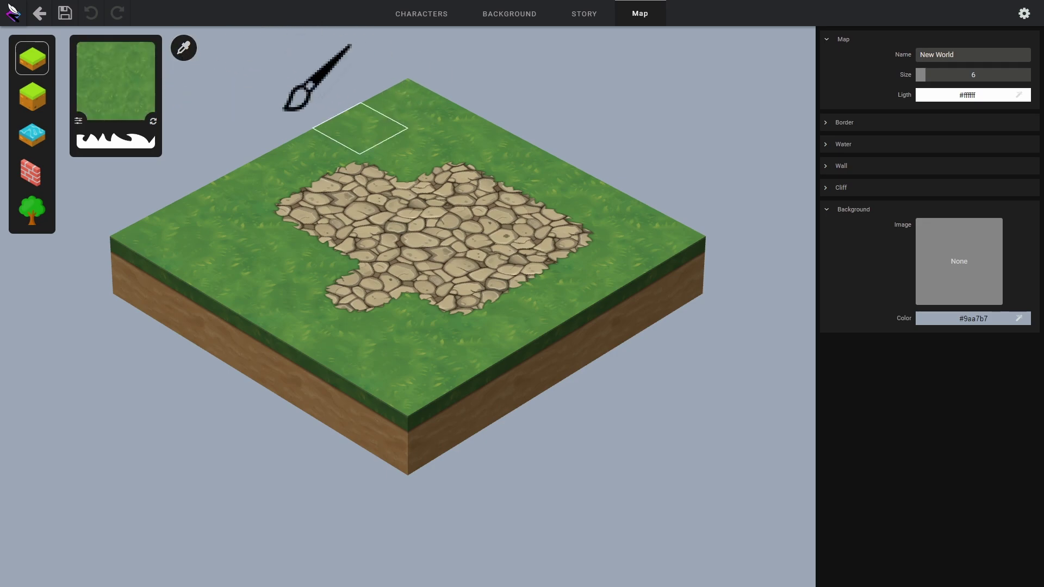
{"action": "mouse_move", "coordinate": [360, 140]}
{"action": "left_mouse_down"}
{"action": "mouse_move", "coordinate": [357, 205]}
{"action": "mouse_move", "coordinate": [422, 196]}
{"action": "mouse_move", "coordinate": [531, 242]}
{"action": "mouse_move", "coordinate": [409, 256]}
{"action": "mouse_move", "coordinate": [540, 226]}
{"action": "left_mouse_up"}
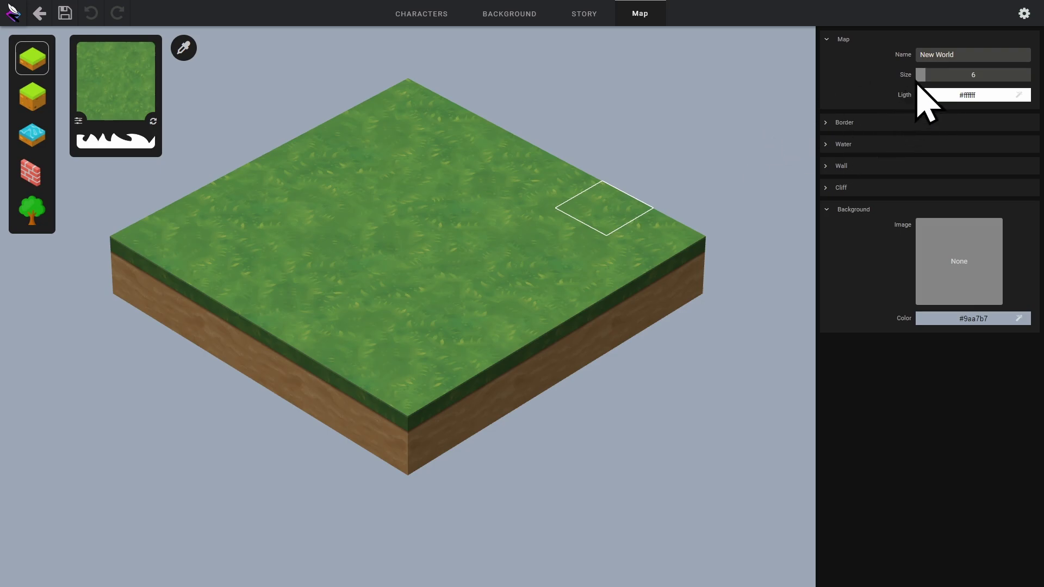
Step: Set the map size to 10 and raise several blocks of terrain with orange rock cliffs along the map's back edges
{"action": "left_click_drag", "start_coordinate": [932, 76], "coordinate": [937, 77]}
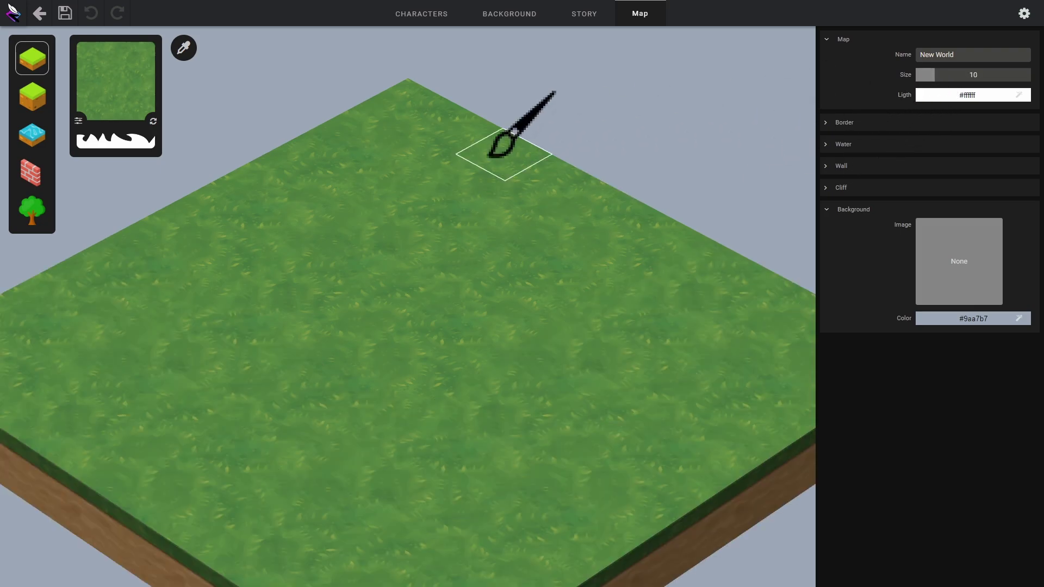
{"action": "left_click", "coordinate": [37, 111]}
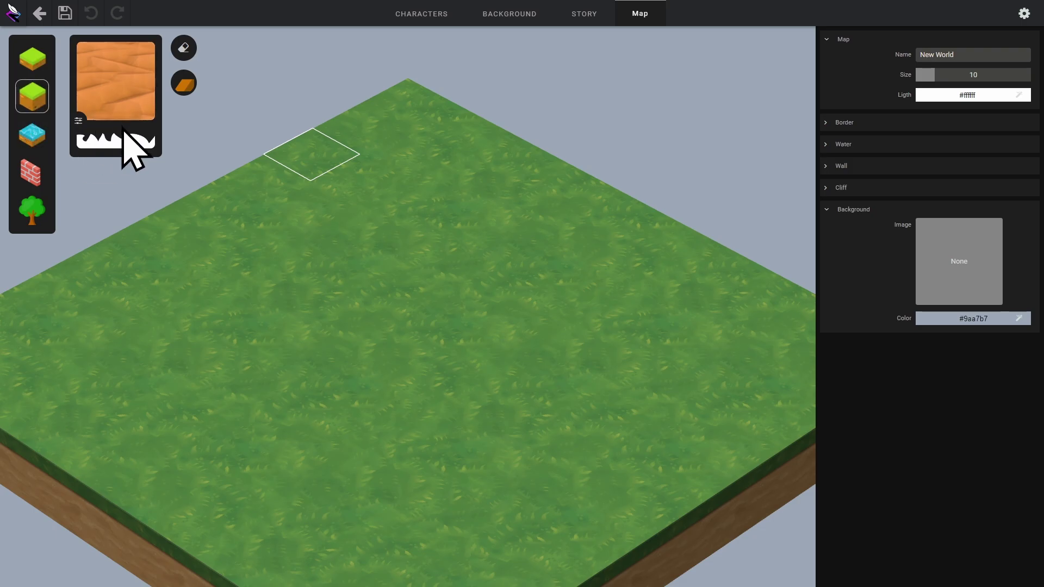
{"action": "left_click", "coordinate": [409, 136]}
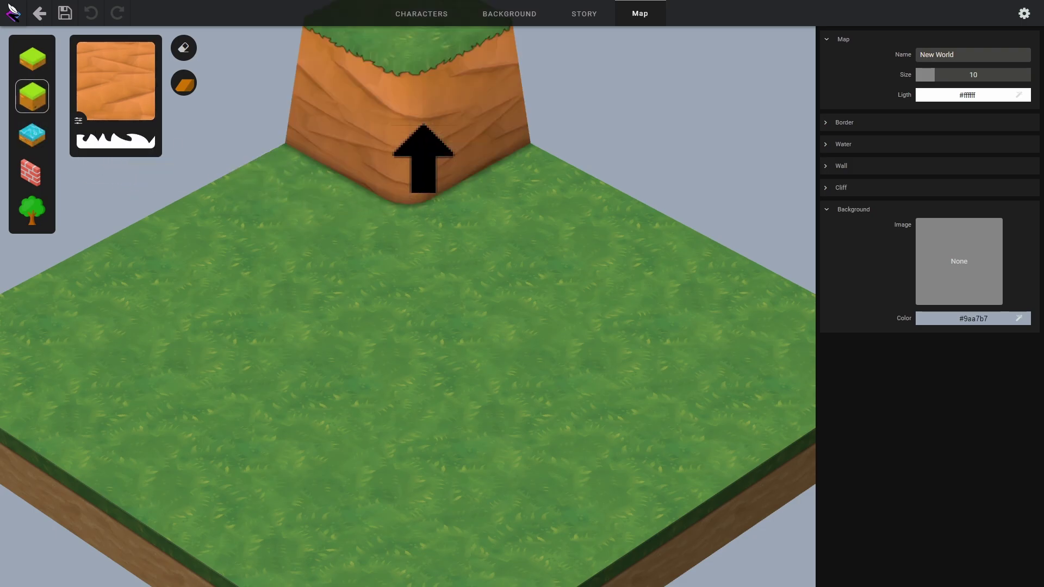
{"action": "left_click", "coordinate": [327, 174]}
{"action": "left_click", "coordinate": [217, 234]}
{"action": "left_click", "coordinate": [43, 336]}
{"action": "left_click", "coordinate": [512, 159]}
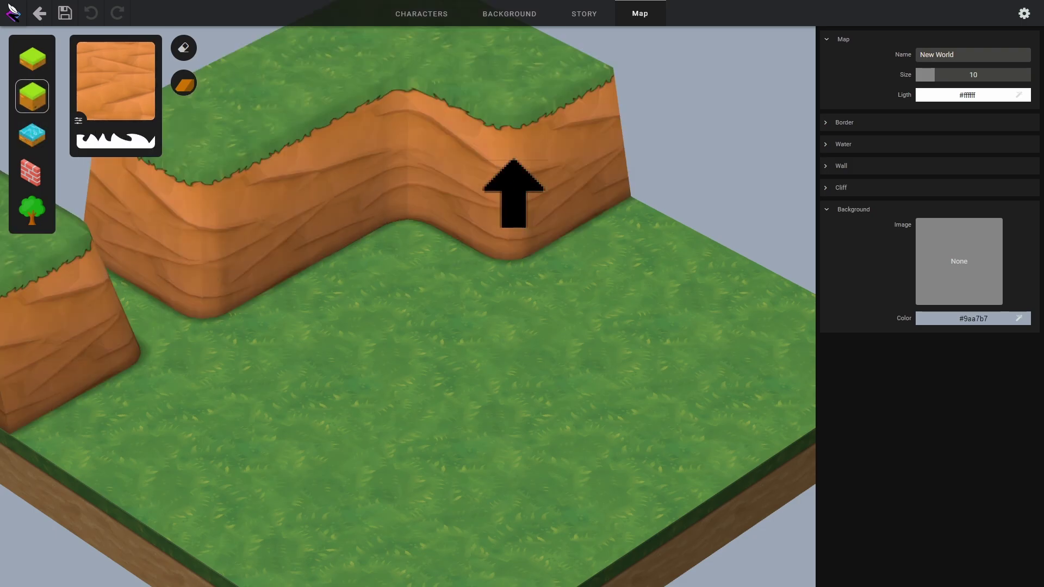
Step: Retexture all the raised cliffs with grey rock and a smoother, rounded grass edge shape
{"action": "left_click", "coordinate": [100, 82]}
{"action": "left_click", "coordinate": [239, 169]}
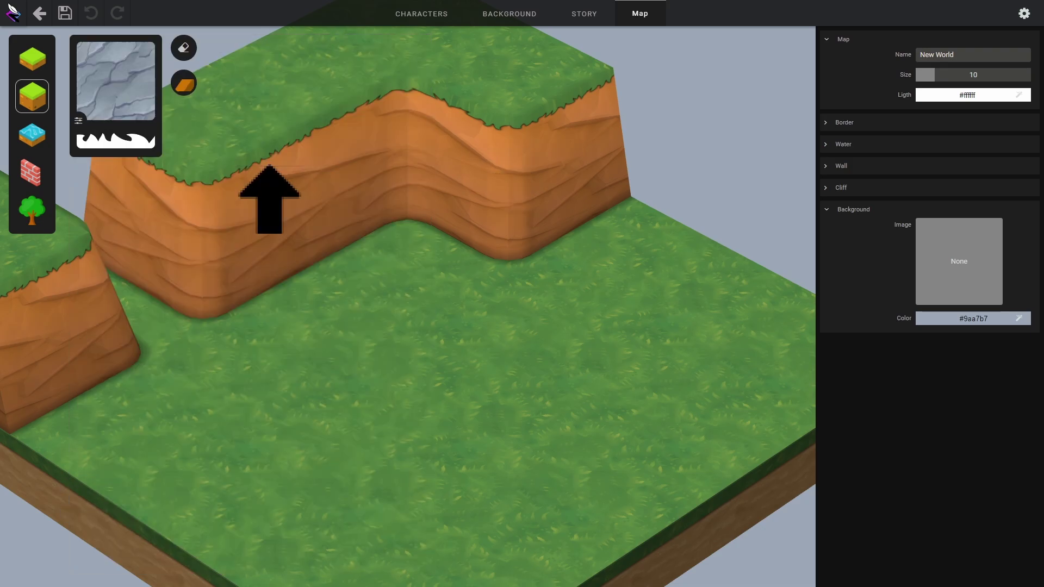
{"action": "left_click", "coordinate": [116, 142]}
{"action": "left_click", "coordinate": [115, 146]}
{"action": "left_click", "coordinate": [256, 99]}
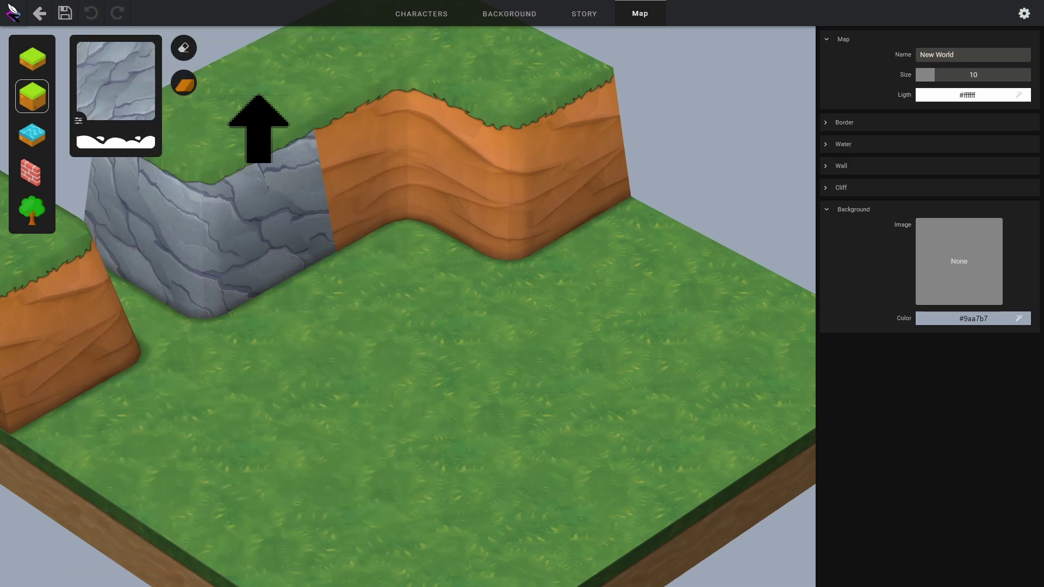
{"action": "left_click", "coordinate": [425, 44]}
{"action": "left_click", "coordinate": [50, 251]}
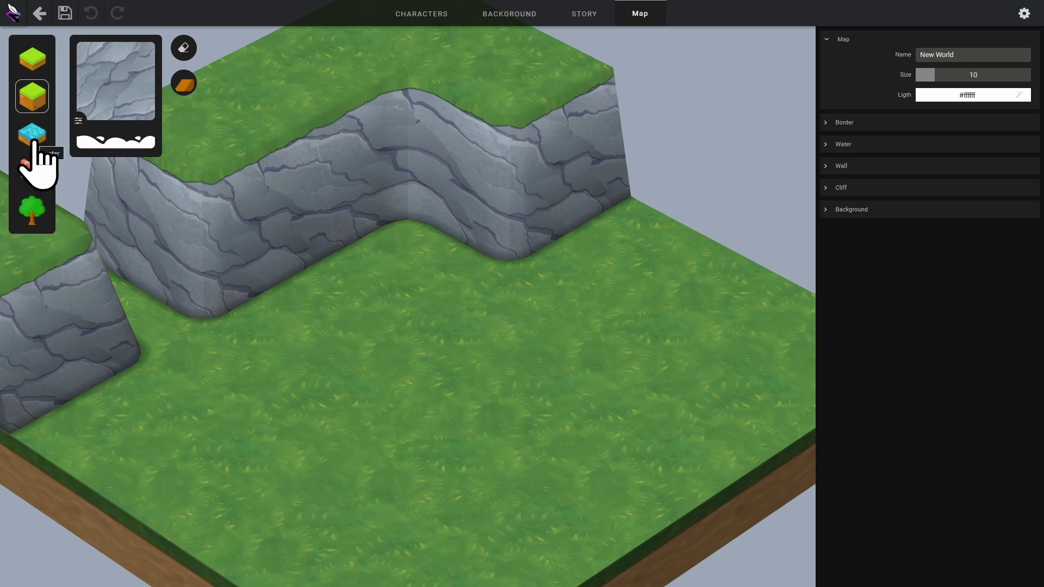
Step: Paint a river that falls over the grey cliff, and widen its lower end into a pond reaching the map's edge
{"action": "left_click", "coordinate": [34, 143]}
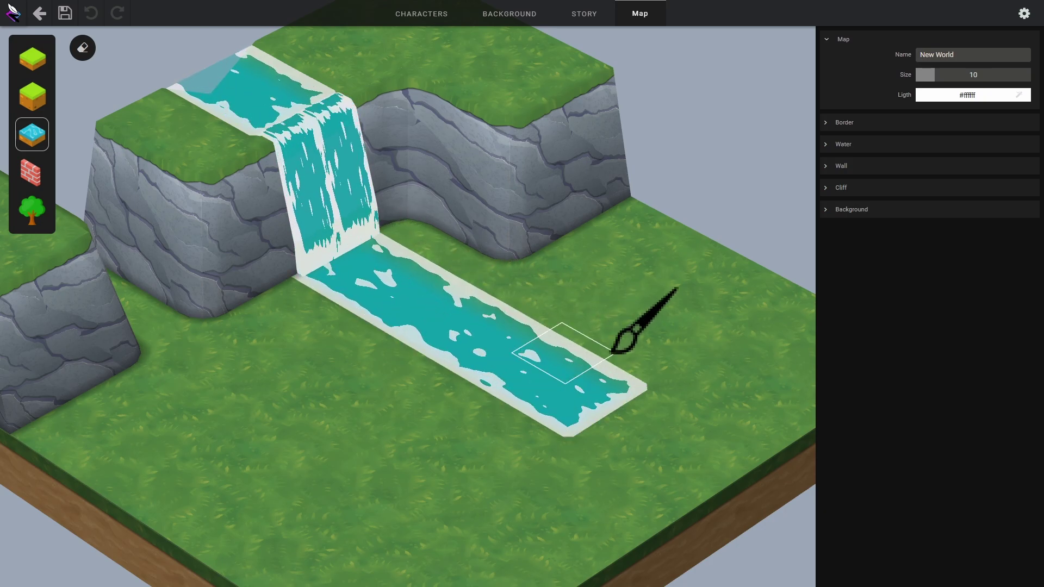
{"action": "mouse_move", "coordinate": [612, 353]}
{"action": "left_mouse_down"}
{"action": "mouse_move", "coordinate": [750, 443]}
{"action": "mouse_move", "coordinate": [706, 491]}
{"action": "mouse_move", "coordinate": [568, 461]}
{"action": "left_mouse_up"}
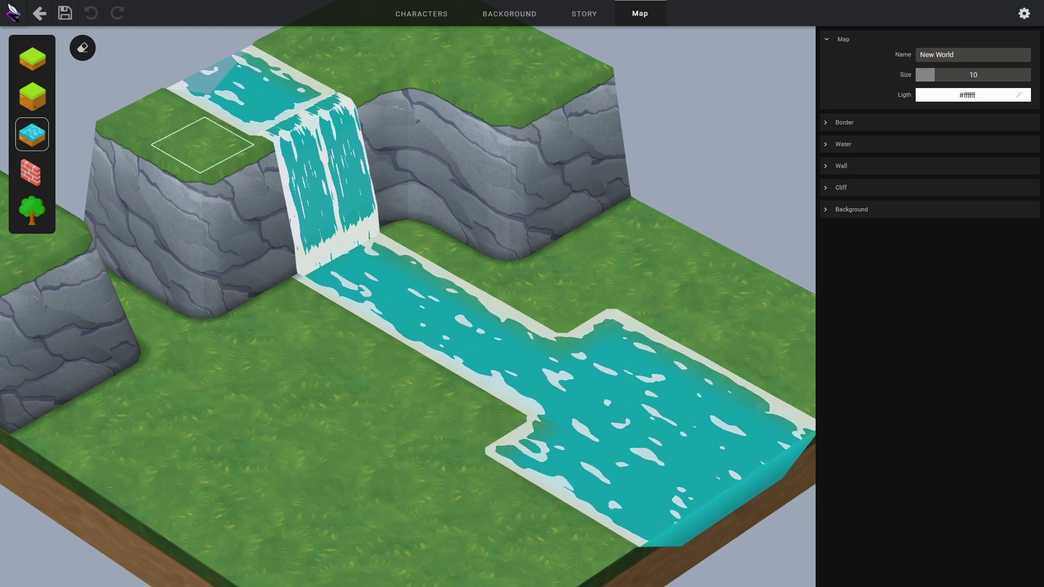
Step: Build a brick-walled room on the lower grass, with full-height back walls and low front walls that leave an entrance gap
{"action": "left_click", "coordinate": [34, 173]}
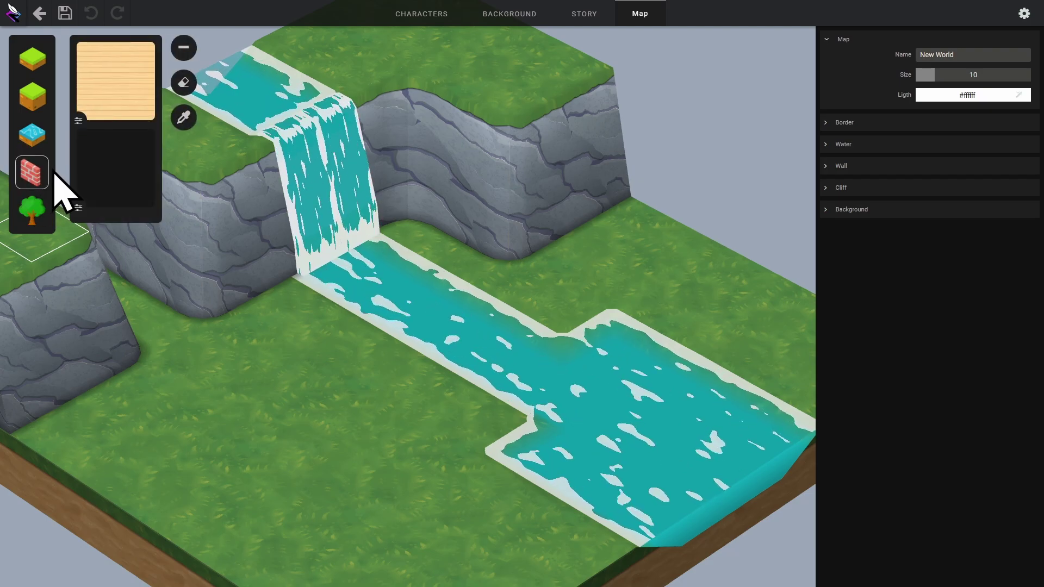
{"action": "left_click", "coordinate": [112, 89]}
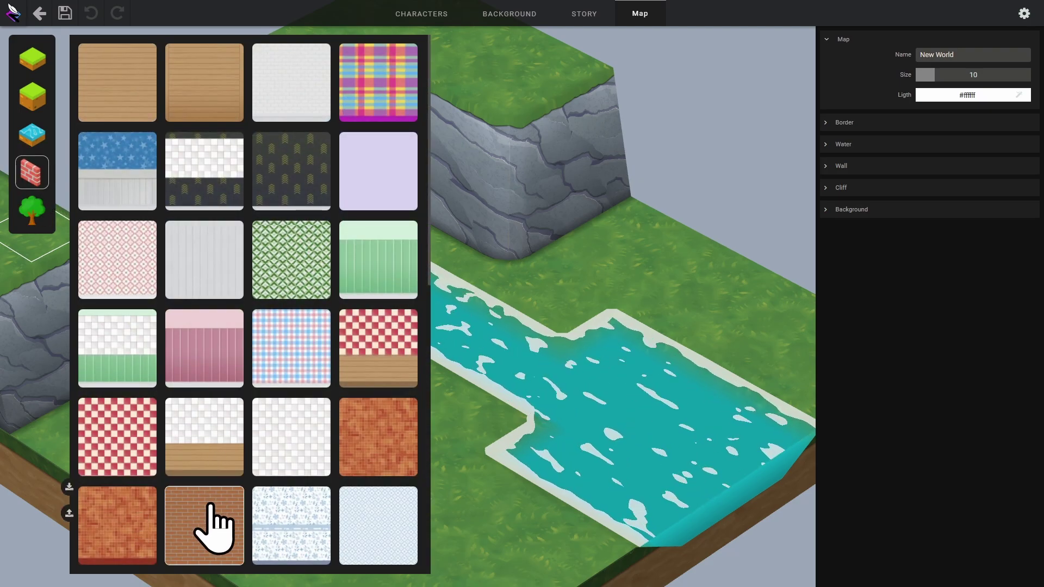
{"action": "left_click", "coordinate": [213, 529]}
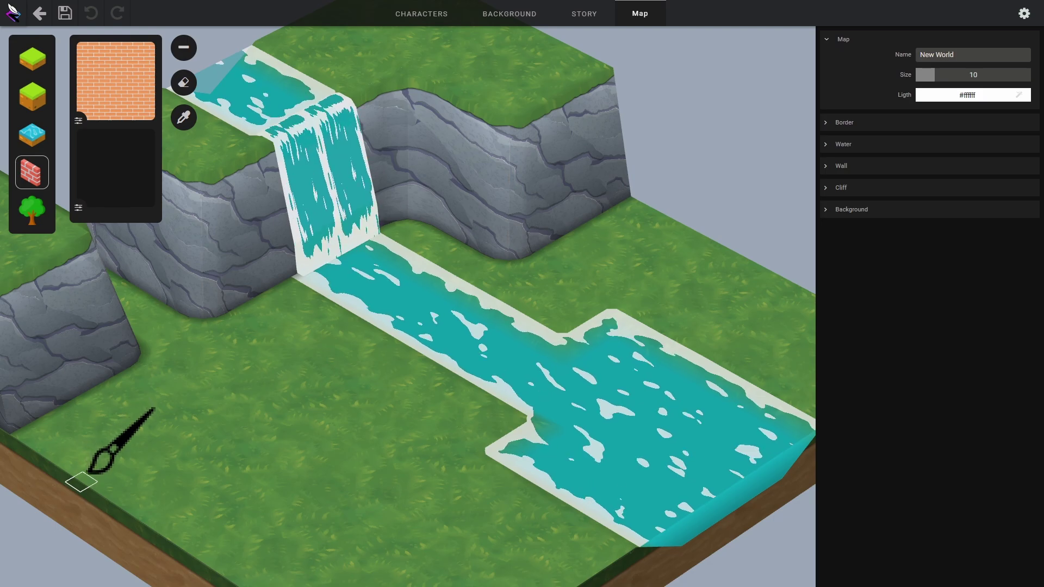
{"action": "left_click_drag", "start_coordinate": [82, 481], "coordinate": [214, 413]}
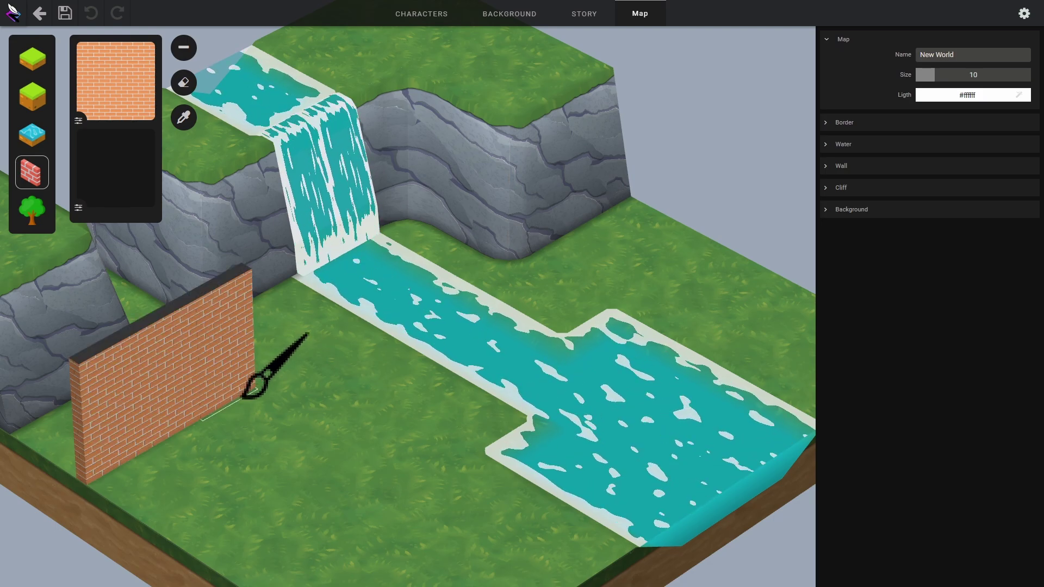
{"action": "mouse_move", "coordinate": [373, 457]}
{"action": "left_mouse_down"}
{"action": "mouse_move", "coordinate": [387, 463]}
{"action": "mouse_move", "coordinate": [356, 512]}
{"action": "left_mouse_up"}
{"action": "left_click_drag", "start_coordinate": [300, 550], "coordinate": [238, 582]}
{"action": "mouse_move", "coordinate": [239, 582]}
{"action": "left_mouse_down"}
{"action": "mouse_move", "coordinate": [71, 482]}
{"action": "mouse_move", "coordinate": [83, 482]}
{"action": "left_mouse_up"}
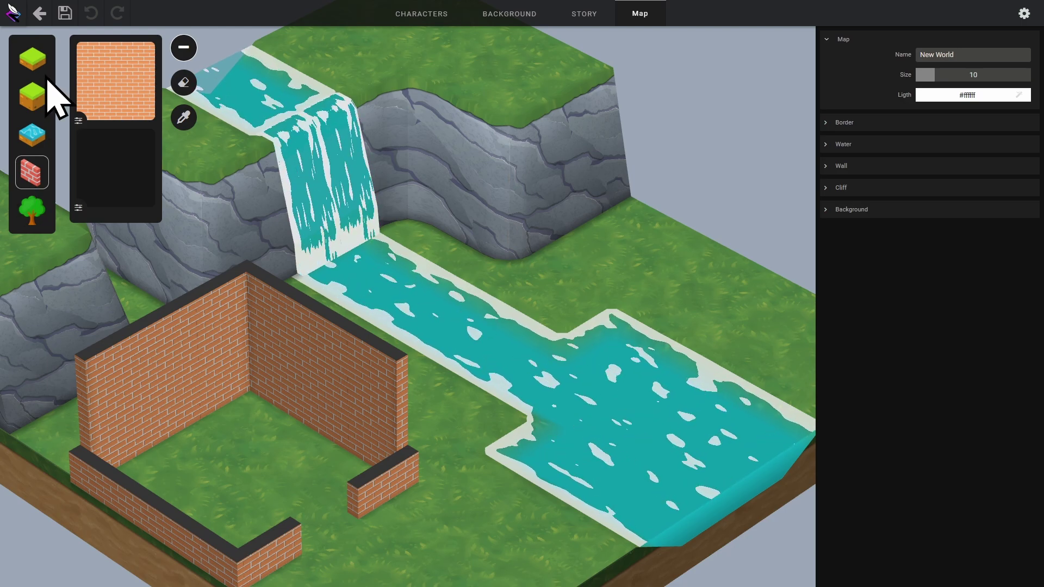
Step: Cover the room's floor with wooden planks and darken them by setting the texture brightness to 28
{"action": "left_click", "coordinate": [34, 61]}
{"action": "left_click", "coordinate": [116, 92]}
{"action": "scroll", "coordinate": [242, 313], "scroll_direction": "down", "scroll_amount": 4}
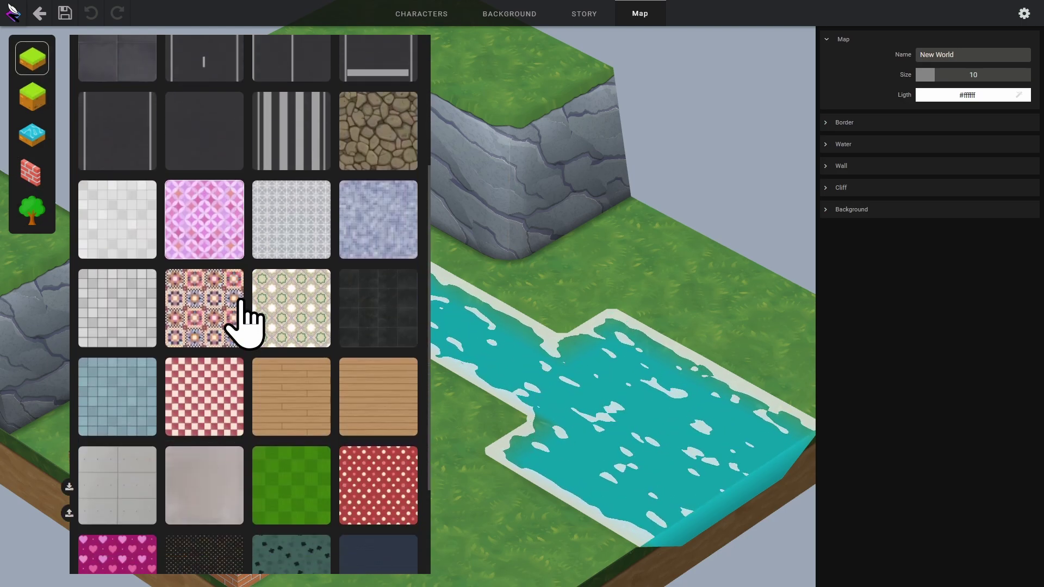
{"action": "left_click", "coordinate": [310, 399]}
{"action": "mouse_move", "coordinate": [296, 385]}
{"action": "left_mouse_down"}
{"action": "mouse_move", "coordinate": [215, 447]}
{"action": "mouse_move", "coordinate": [225, 492]}
{"action": "mouse_move", "coordinate": [260, 538]}
{"action": "left_mouse_up"}
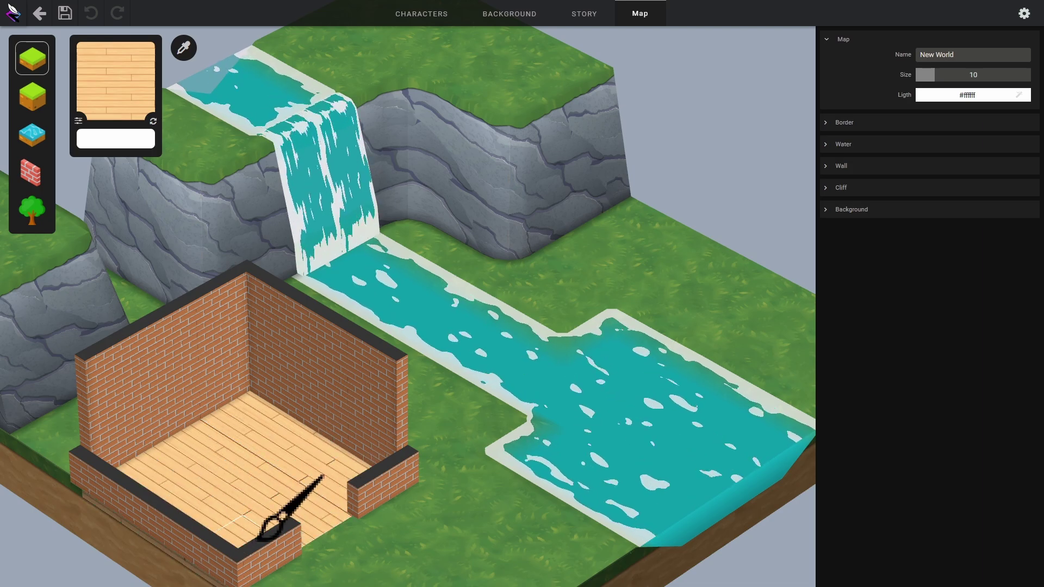
{"action": "left_click", "coordinate": [79, 121]}
{"action": "left_click_drag", "start_coordinate": [118, 148], "coordinate": [102, 148]}
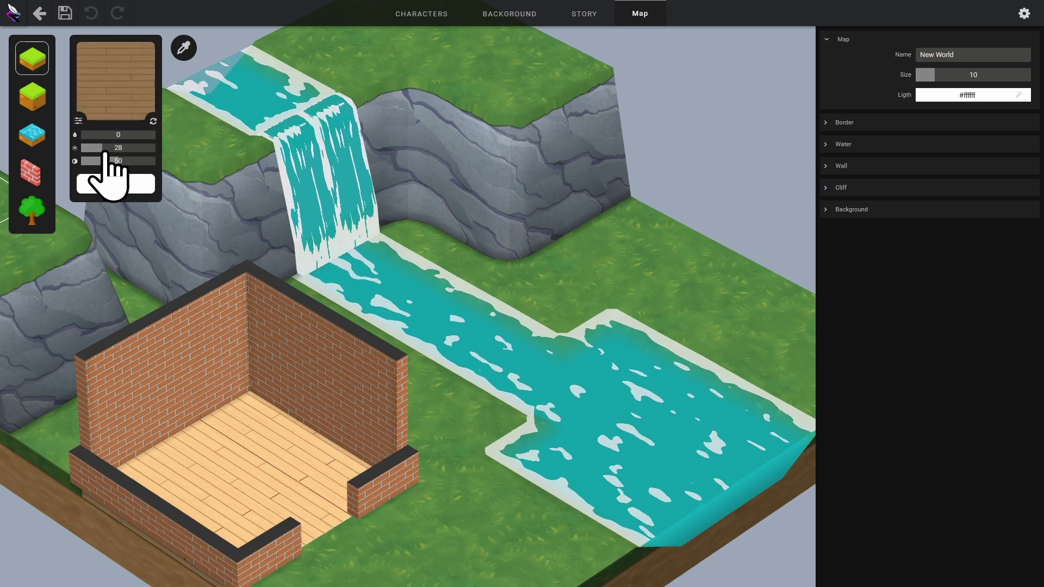
{"action": "mouse_move", "coordinate": [256, 431]}
{"action": "left_mouse_down"}
{"action": "mouse_move", "coordinate": [198, 492]}
{"action": "mouse_move", "coordinate": [337, 479]}
{"action": "mouse_move", "coordinate": [254, 538]}
{"action": "left_mouse_up"}
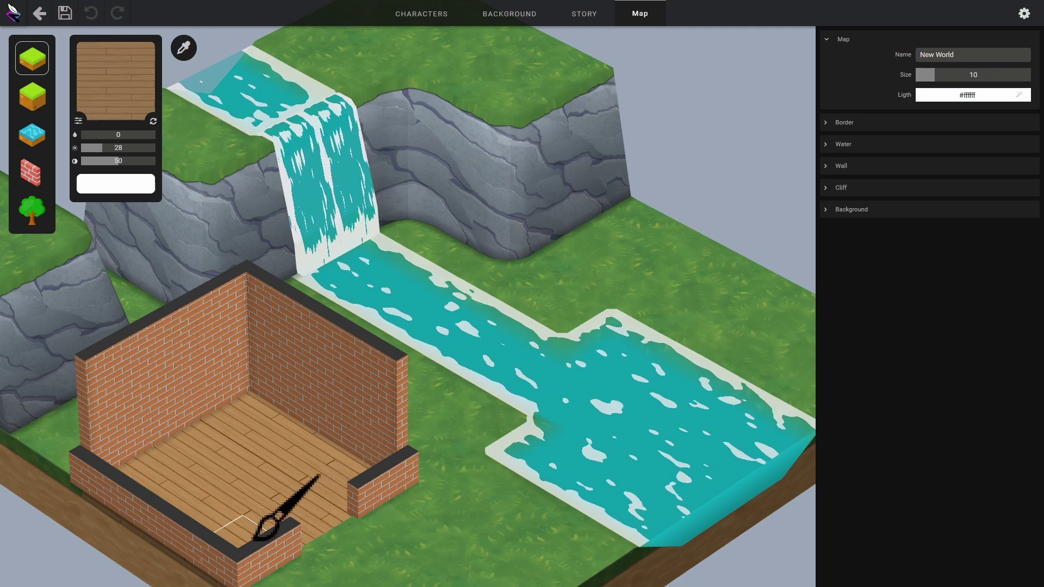
Step: Erase the room's brick walls and repaint the plank floor with grass
{"action": "left_click", "coordinate": [32, 172]}
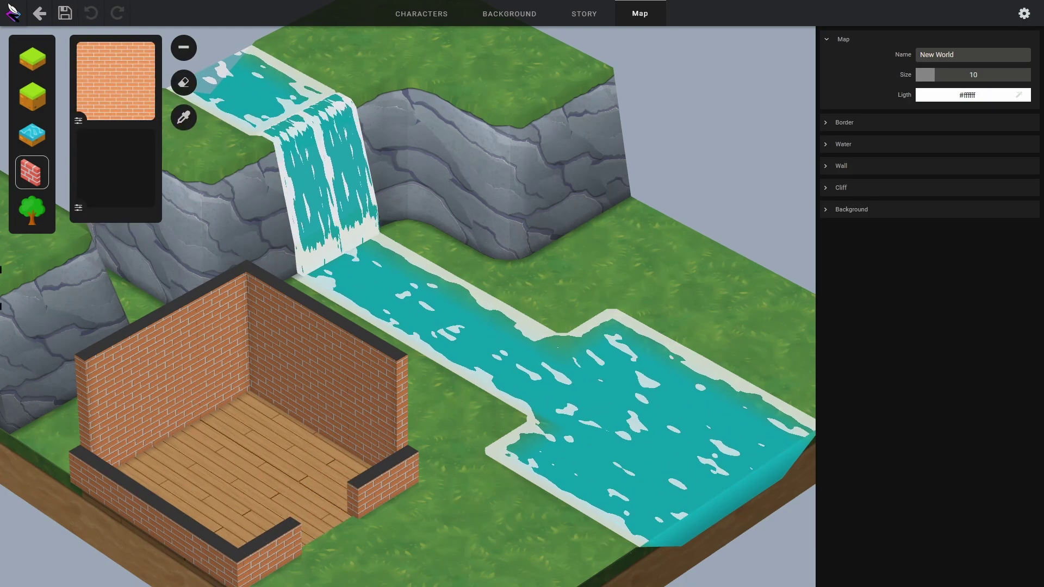
{"action": "left_click", "coordinate": [184, 86]}
{"action": "mouse_move", "coordinate": [235, 391]}
{"action": "left_mouse_down"}
{"action": "mouse_move", "coordinate": [245, 385]}
{"action": "mouse_move", "coordinate": [400, 461]}
{"action": "mouse_move", "coordinate": [223, 571]}
{"action": "mouse_move", "coordinate": [117, 468]}
{"action": "left_mouse_up"}
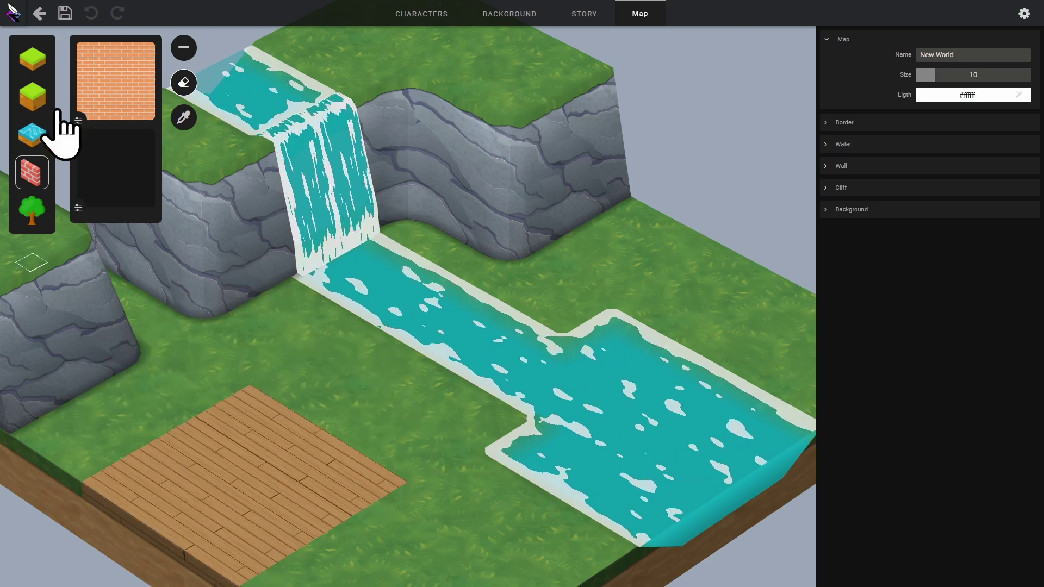
{"action": "left_click", "coordinate": [32, 59]}
{"action": "left_click", "coordinate": [205, 469]}
{"action": "mouse_move", "coordinate": [206, 469]}
{"action": "left_mouse_down"}
{"action": "mouse_move", "coordinate": [347, 499]}
{"action": "mouse_move", "coordinate": [206, 560]}
{"action": "left_mouse_up"}
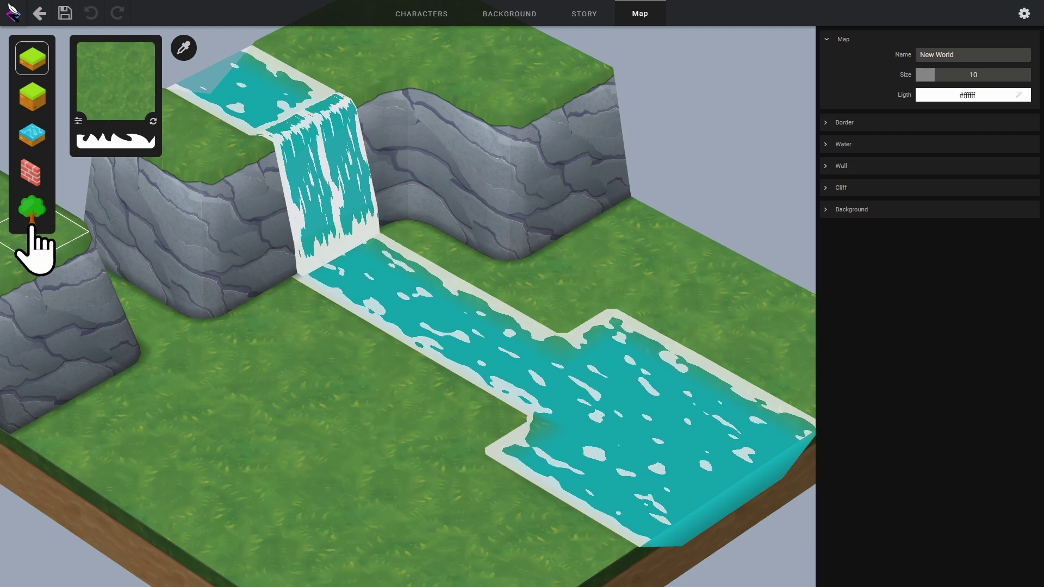
Step: Place the large tree sprite with the forked trunk from the nature set on the grass behind the pond
{"action": "left_click", "coordinate": [31, 207]}
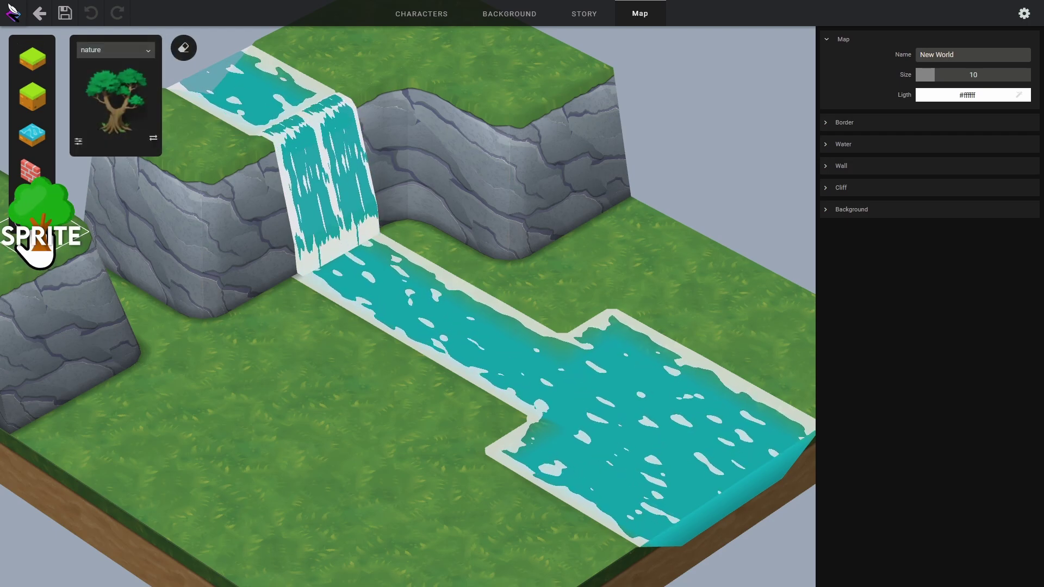
{"action": "left_click", "coordinate": [84, 136]}
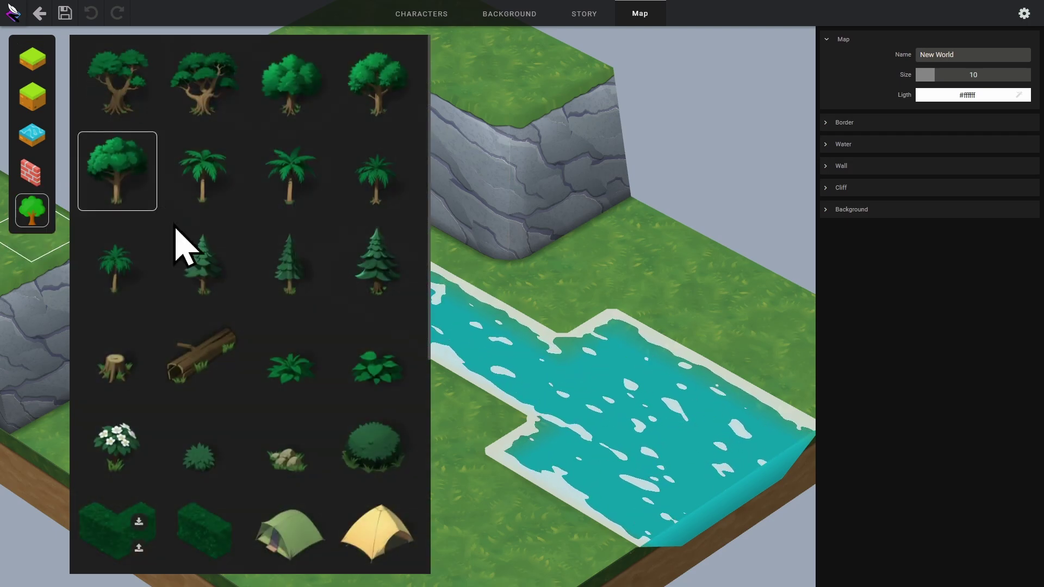
{"action": "left_click", "coordinate": [131, 114]}
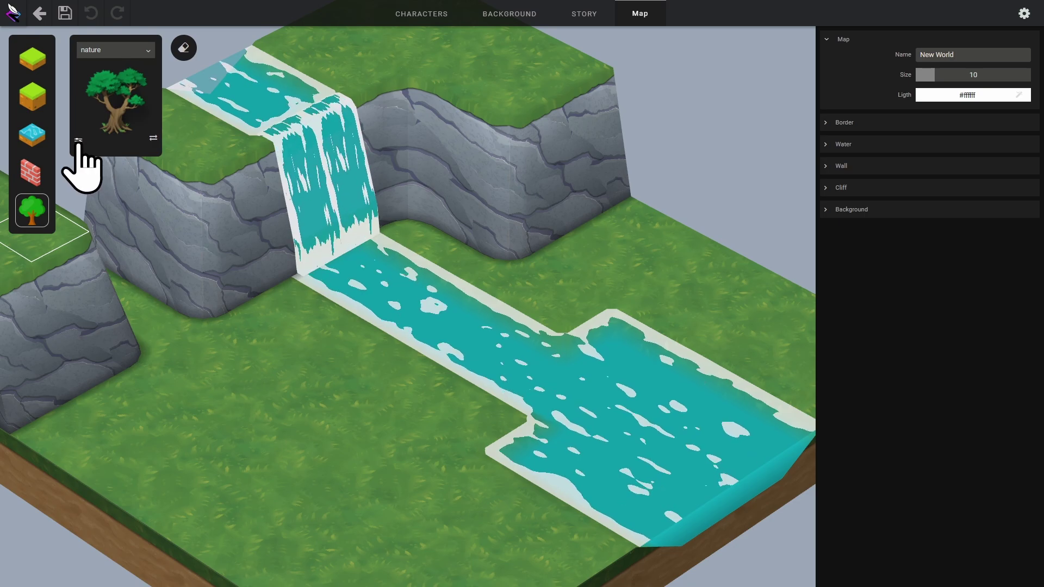
{"action": "left_click", "coordinate": [79, 141]}
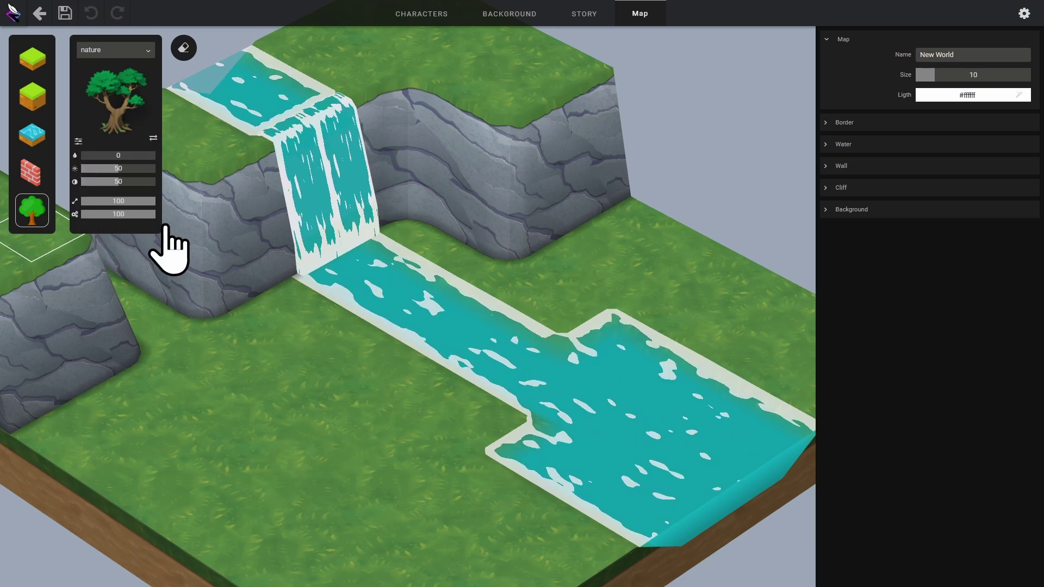
{"action": "left_click", "coordinate": [405, 316]}
{"action": "left_click_drag", "start_coordinate": [597, 309], "coordinate": [472, 378]}
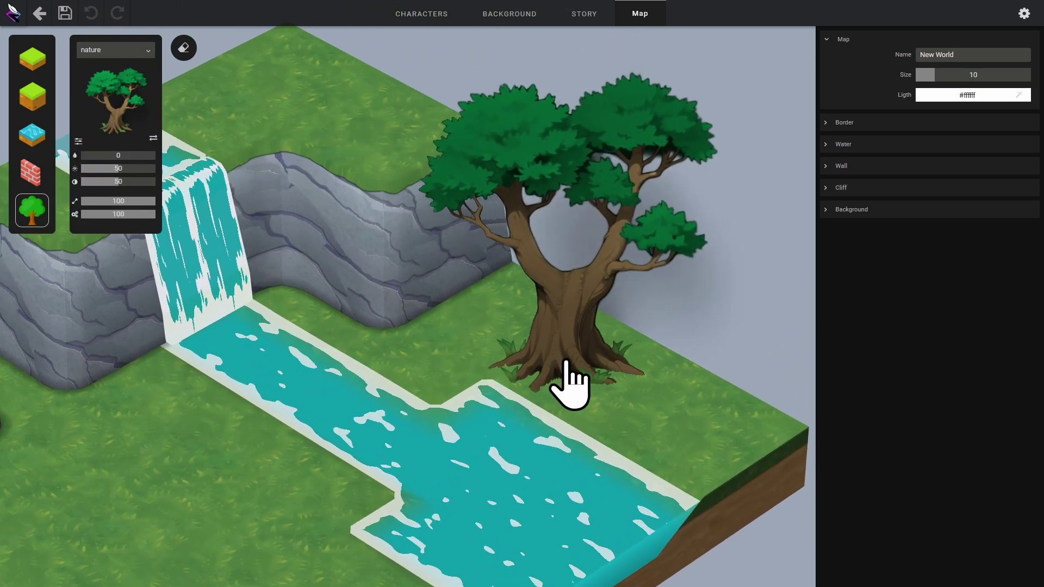
{"action": "left_click", "coordinate": [566, 363]}
Step: Place another forked-trunk tree and the dense, round-crowned tree on the grass of the upper plateau
{"action": "left_click", "coordinate": [130, 202]}
{"action": "left_click", "coordinate": [326, 174]}
{"action": "left_click", "coordinate": [116, 114]}
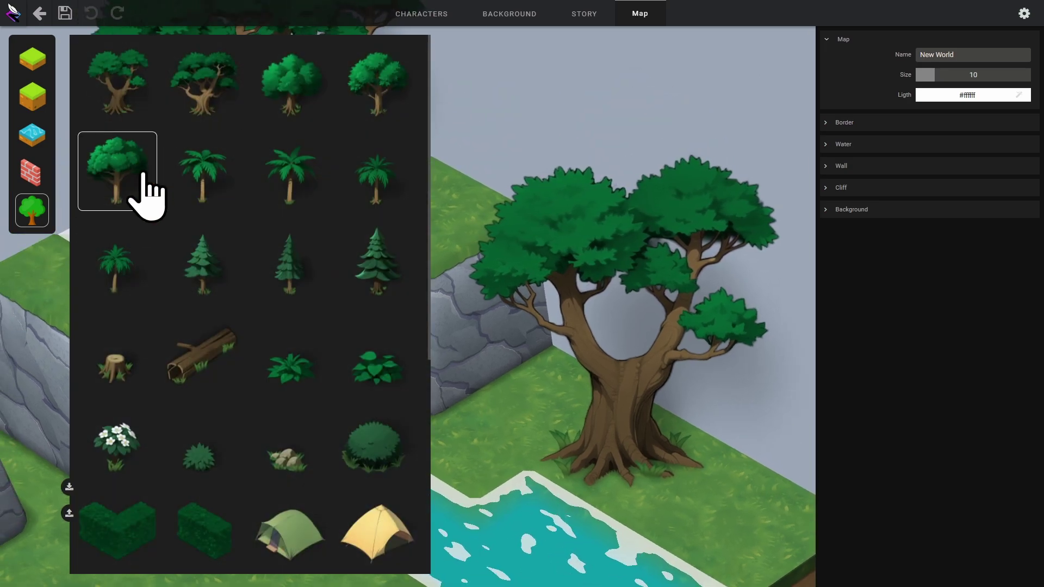
{"action": "left_click", "coordinate": [295, 119]}
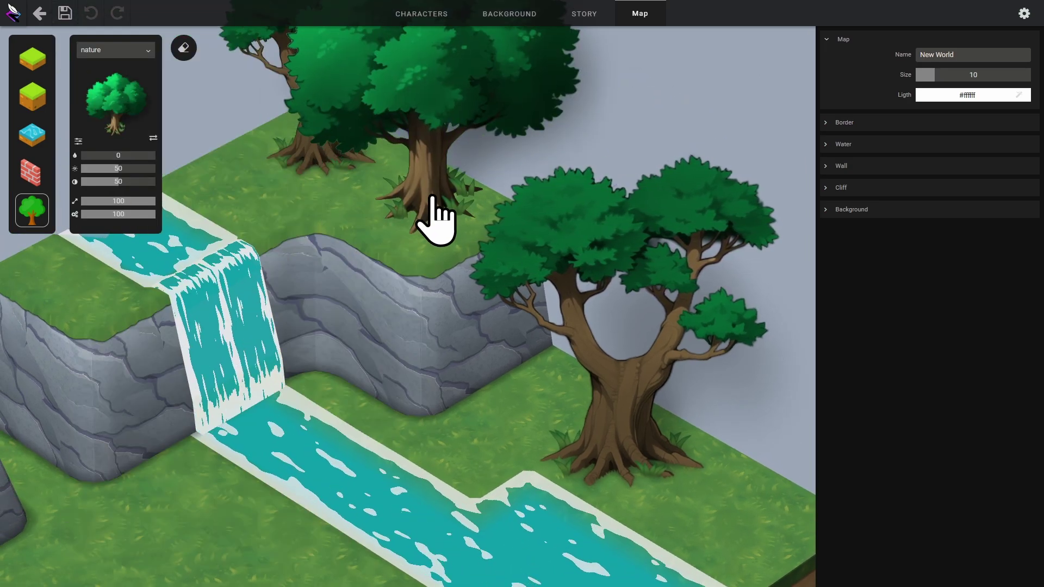
{"action": "left_click", "coordinate": [431, 214]}
Step: Place the slender leafy tree on the plateau and behind the pond, setting the sprite size to 80 for the extra ones
{"action": "left_click", "coordinate": [114, 122]}
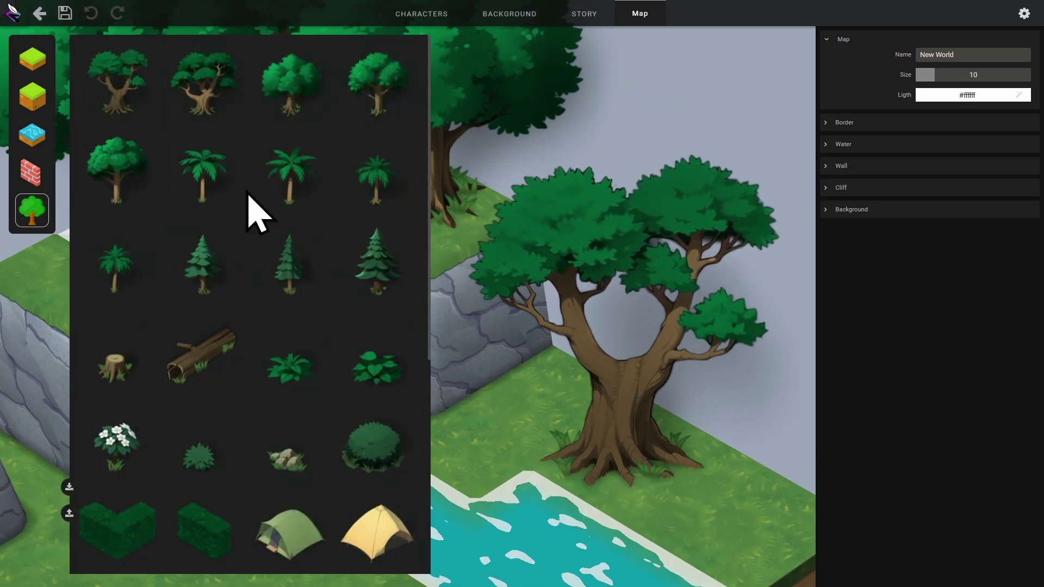
{"action": "left_click", "coordinate": [375, 89]}
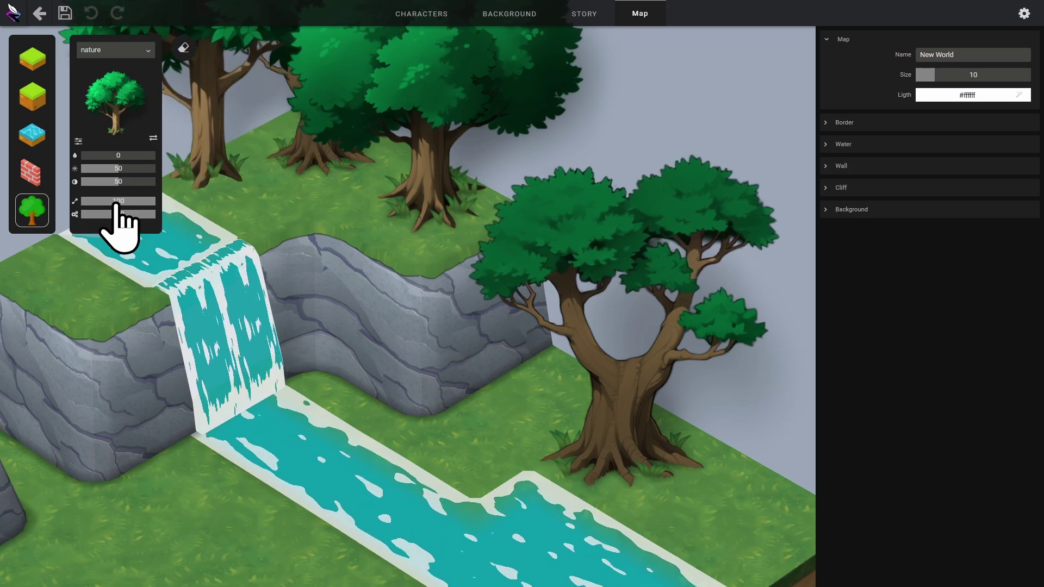
{"action": "left_click_drag", "start_coordinate": [116, 201], "coordinate": [140, 201]}
{"action": "left_click_drag", "start_coordinate": [427, 425], "coordinate": [573, 427]}
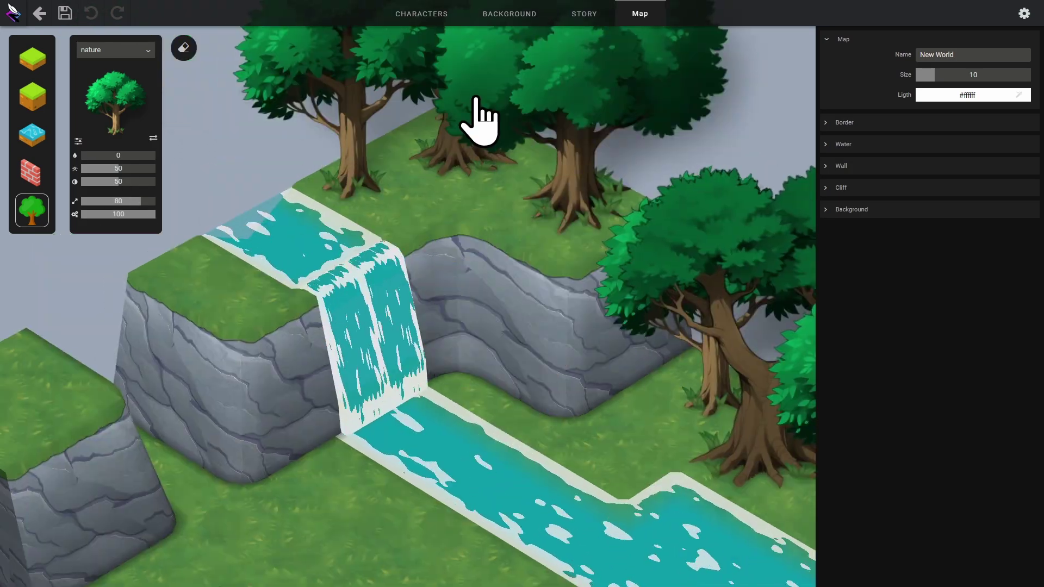
{"action": "left_click", "coordinate": [396, 127]}
Step: Place broad-leaved plants at the base of the trees on the plateau and on the grass behind the pond
{"action": "left_click", "coordinate": [115, 111]}
{"action": "left_click", "coordinate": [289, 366]}
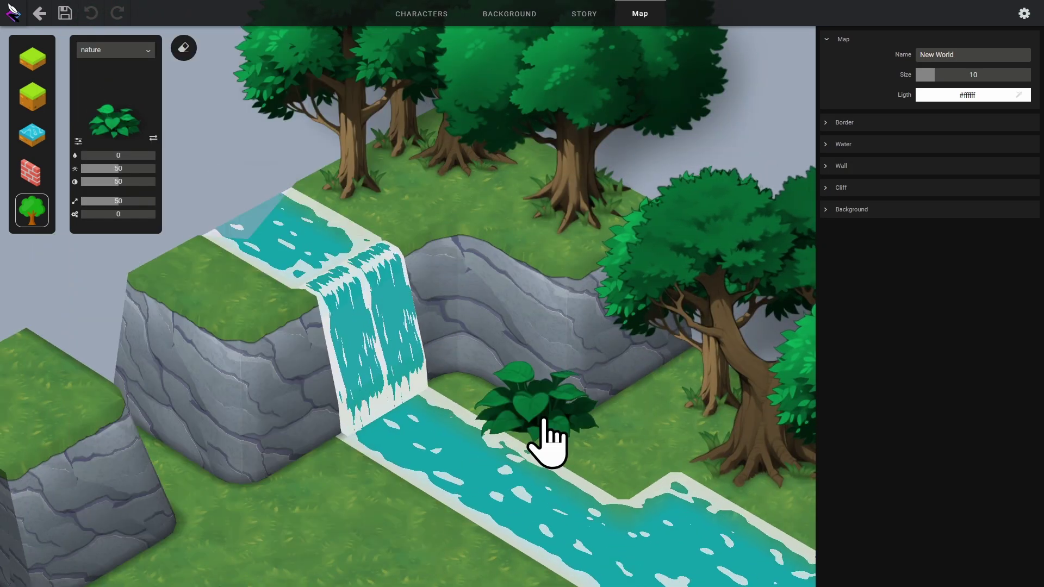
{"action": "left_click", "coordinate": [558, 168]}
{"action": "left_click_drag", "start_coordinate": [669, 326], "coordinate": [460, 282]}
{"action": "left_click", "coordinate": [502, 318]}
{"action": "left_click", "coordinate": [714, 441]}
Step: Place the spreading fern sprite on the plateau and on the lower grass beside the stream
{"action": "left_click", "coordinate": [146, 117]}
{"action": "left_click", "coordinate": [367, 367]}
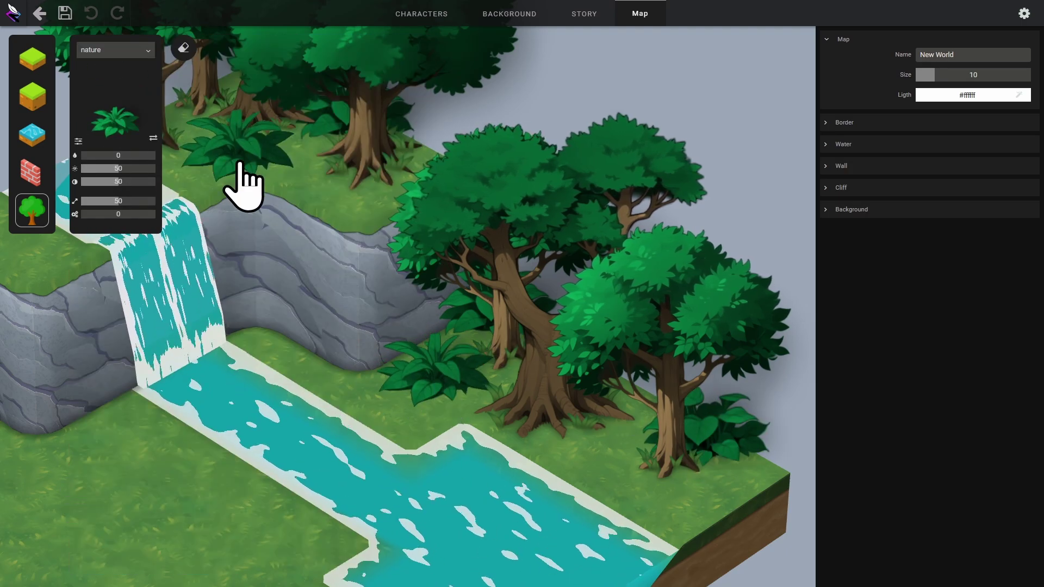
{"action": "left_click", "coordinate": [240, 162]}
{"action": "left_click", "coordinate": [106, 402]}
Step: Place the small rock cluster sprite on the lower grass in front of the stream
{"action": "left_click", "coordinate": [114, 121]}
{"action": "left_click", "coordinate": [287, 454]}
{"action": "left_click_drag", "start_coordinate": [245, 537], "coordinate": [313, 431]}
{"action": "left_click", "coordinate": [314, 431]}
Step: Scatter small grass tufts from the nature set over the lower grass and the plateau
{"action": "left_click", "coordinate": [115, 120]}
{"action": "scroll", "coordinate": [254, 368], "scroll_direction": "down", "scroll_amount": 4}
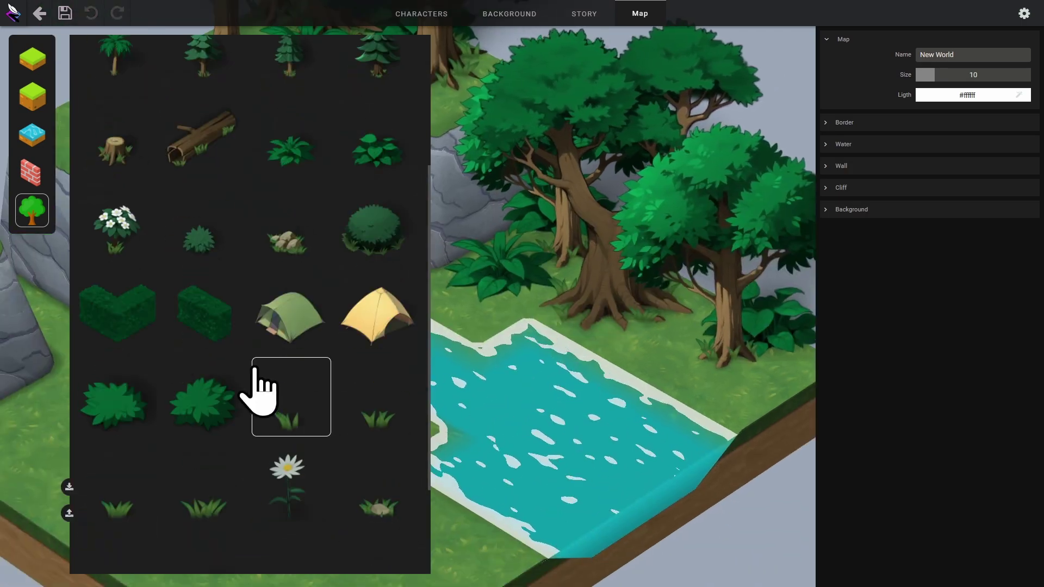
{"action": "left_click", "coordinate": [254, 370]}
Step: Scatter yellow flowers on the lower grass near the rocks and behind the pond
{"action": "left_click", "coordinate": [133, 131]}
{"action": "scroll", "coordinate": [292, 438], "scroll_direction": "down", "scroll_amount": 5}
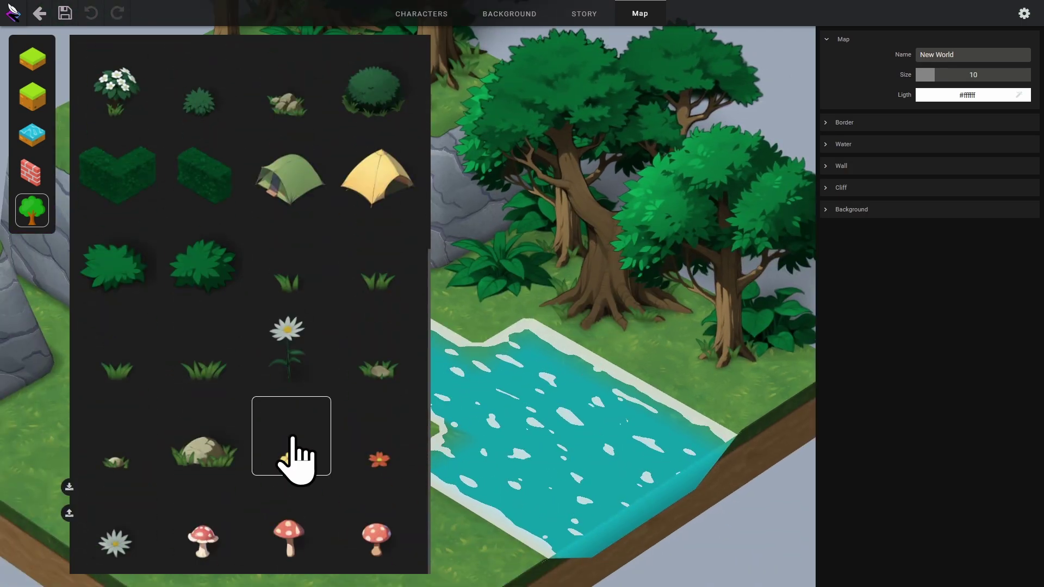
{"action": "left_click", "coordinate": [292, 437]}
{"action": "left_click", "coordinate": [255, 483]}
{"action": "left_click", "coordinate": [189, 418]}
{"action": "scroll", "coordinate": [190, 417], "scroll_direction": "down", "scroll_amount": 2}
{"action": "left_click_drag", "start_coordinate": [273, 363], "coordinate": [337, 368]}
{"action": "left_click", "coordinate": [326, 417]}
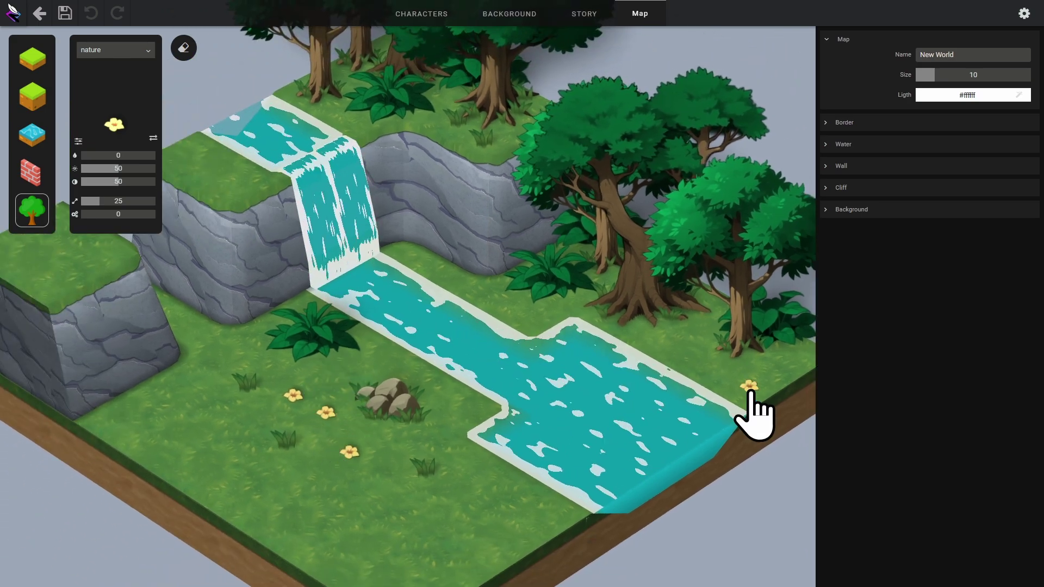
{"action": "left_click", "coordinate": [749, 390]}
{"action": "left_click", "coordinate": [681, 342]}
Step: Scatter red flowers among the yellow ones, along the stream, behind the pond and on the plateau
{"action": "left_click", "coordinate": [128, 130]}
{"action": "scroll", "coordinate": [261, 327], "scroll_direction": "down", "scroll_amount": 8}
{"action": "left_click", "coordinate": [372, 438]}
{"action": "left_click", "coordinate": [356, 363]}
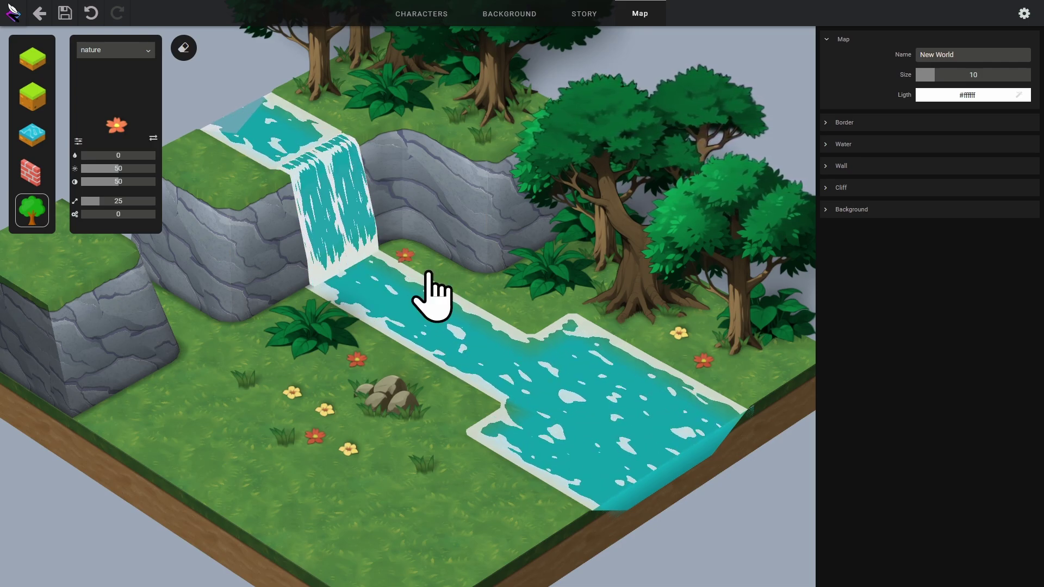
Step: Set the map size to 16 and the map light colour to the bluish purple #8587c1
{"action": "left_click_drag", "start_coordinate": [944, 78], "coordinate": [955, 121]}
{"action": "left_click", "coordinate": [952, 97]}
{"action": "left_click", "coordinate": [987, 190]}
{"action": "left_click", "coordinate": [897, 258]}
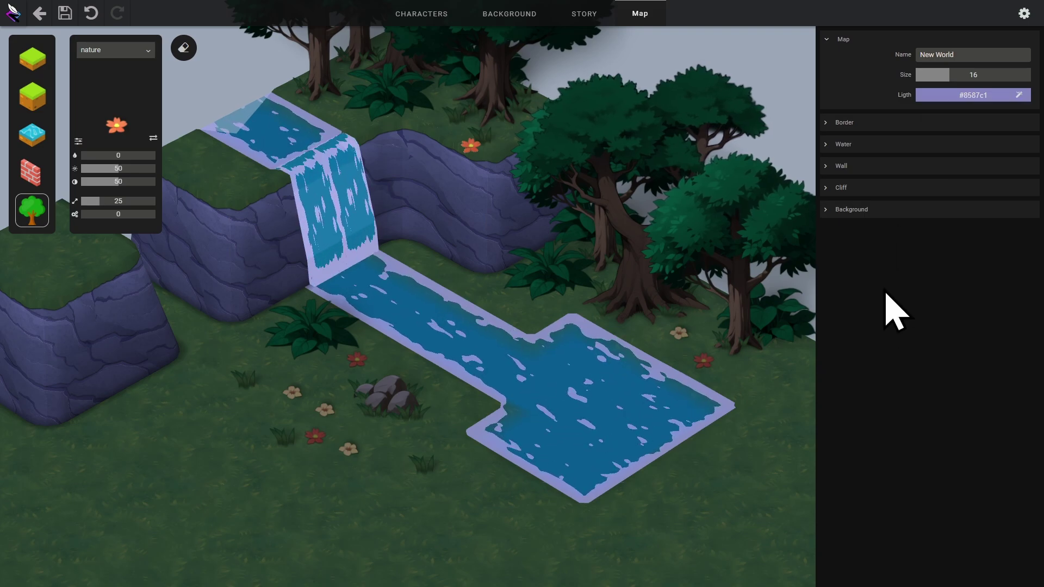
Step: Set the map's background colour to the dark slate blue #3c4653
{"action": "left_click", "coordinate": [887, 210]}
{"action": "left_click", "coordinate": [952, 320]}
{"action": "left_click_drag", "start_coordinate": [967, 373], "coordinate": [943, 409]}
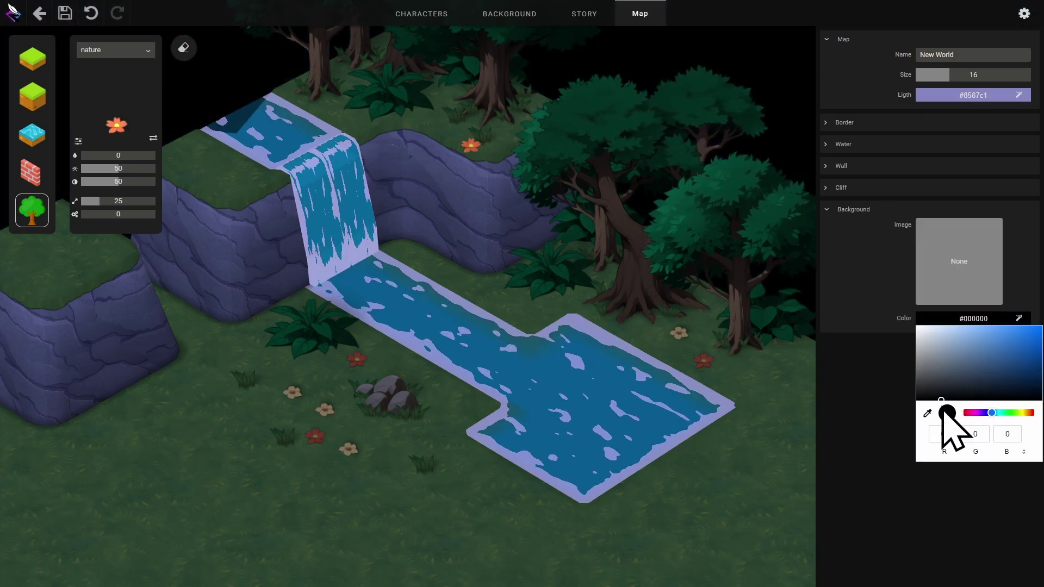
{"action": "left_click_drag", "start_coordinate": [949, 399], "coordinate": [950, 376]}
Step: Use the blue abstract gradient with the bright centre band, sprite 5, as the map's background image
{"action": "left_click", "coordinate": [944, 268]}
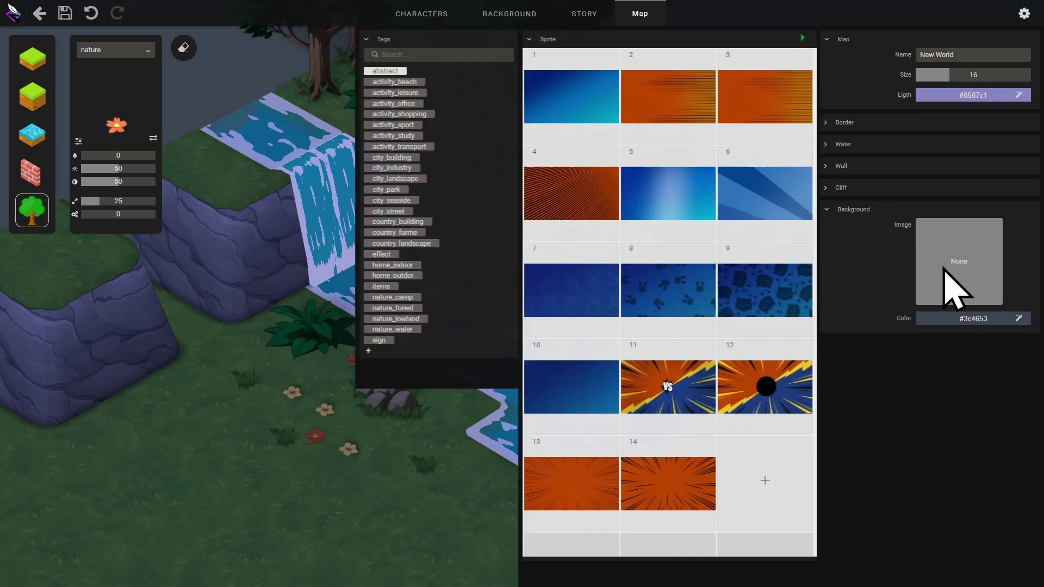
{"action": "left_click", "coordinate": [603, 105]}
{"action": "left_click", "coordinate": [686, 220]}
{"action": "left_click", "coordinate": [701, 231]}
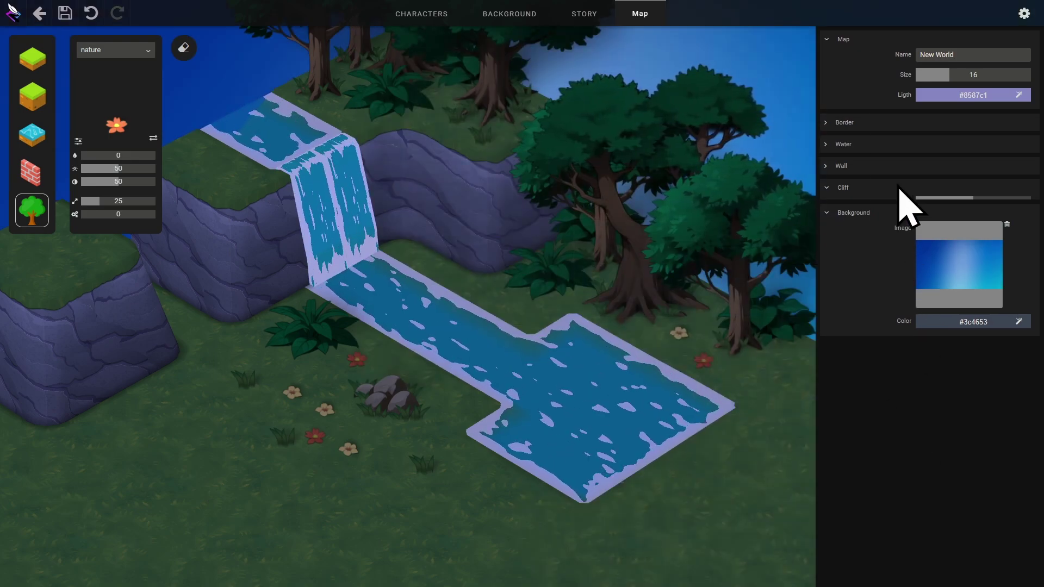
Step: Set the cliff slope to 0.5, leave the map editor and reopen the New World map
{"action": "mouse_move", "coordinate": [968, 203]}
{"action": "left_mouse_down"}
{"action": "mouse_move", "coordinate": [1028, 206]}
{"action": "mouse_move", "coordinate": [893, 213]}
{"action": "mouse_move", "coordinate": [972, 213]}
{"action": "left_mouse_up"}
{"action": "left_click", "coordinate": [959, 230]}
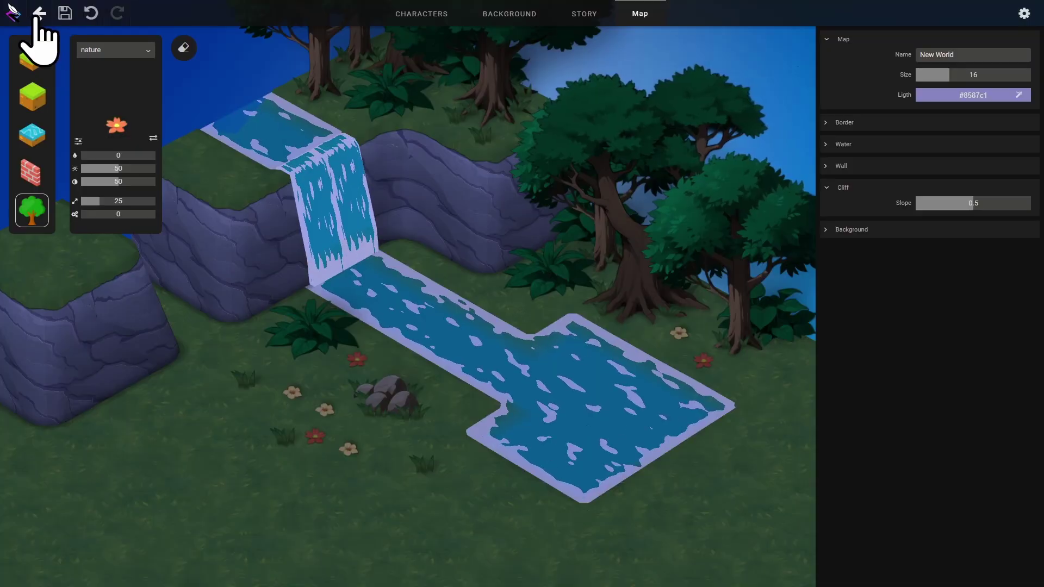
{"action": "left_click", "coordinate": [38, 15]}
{"action": "left_click", "coordinate": [69, 146]}
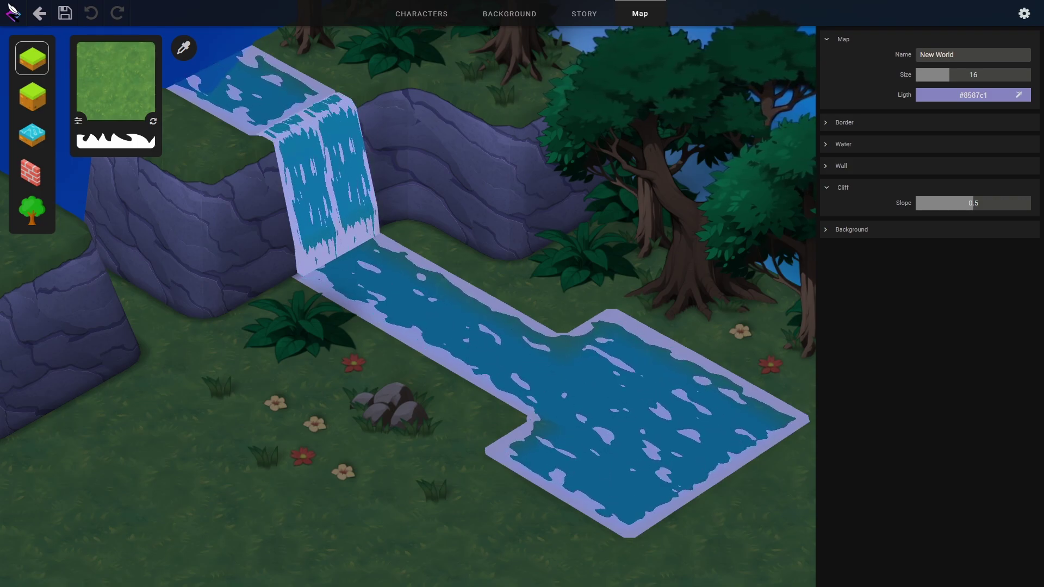
Step: Replace the first tree sprite of the nature set with the image tree.png
{"action": "left_click", "coordinate": [32, 210]}
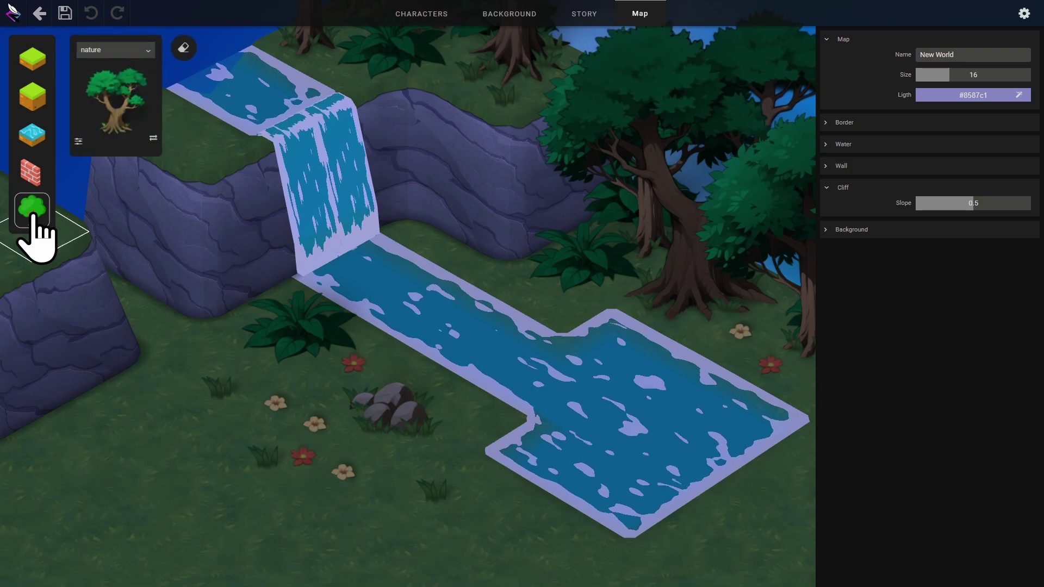
{"action": "left_click", "coordinate": [109, 109]}
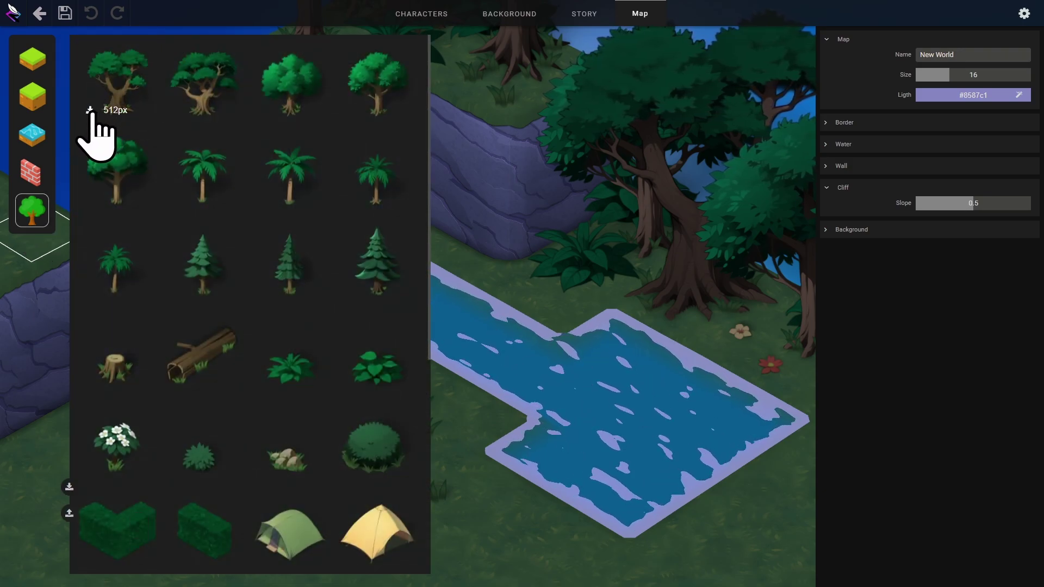
{"action": "left_click", "coordinate": [91, 111]}
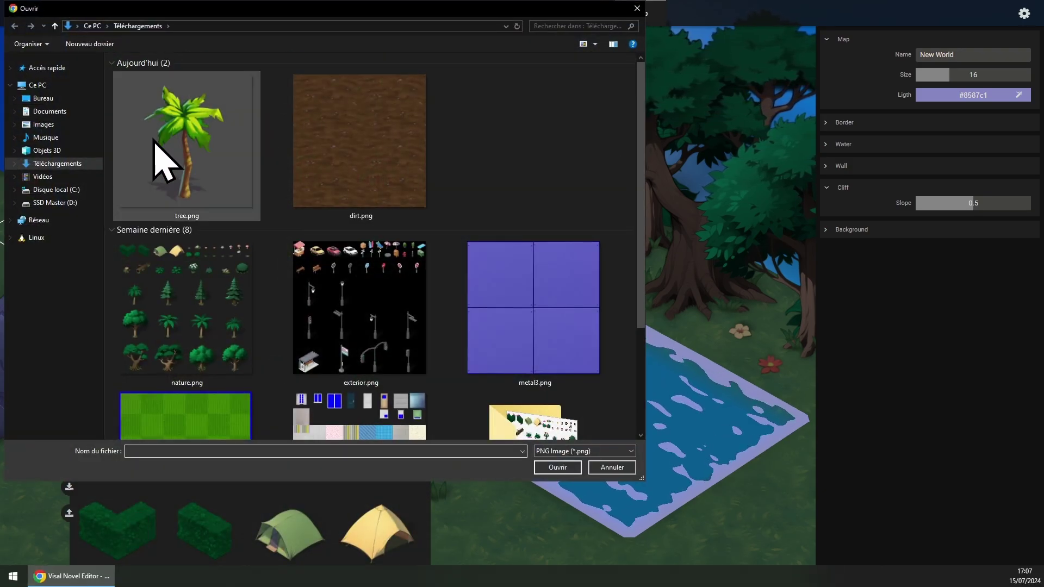
{"action": "left_click", "coordinate": [164, 165]}
{"action": "left_click", "coordinate": [550, 467]}
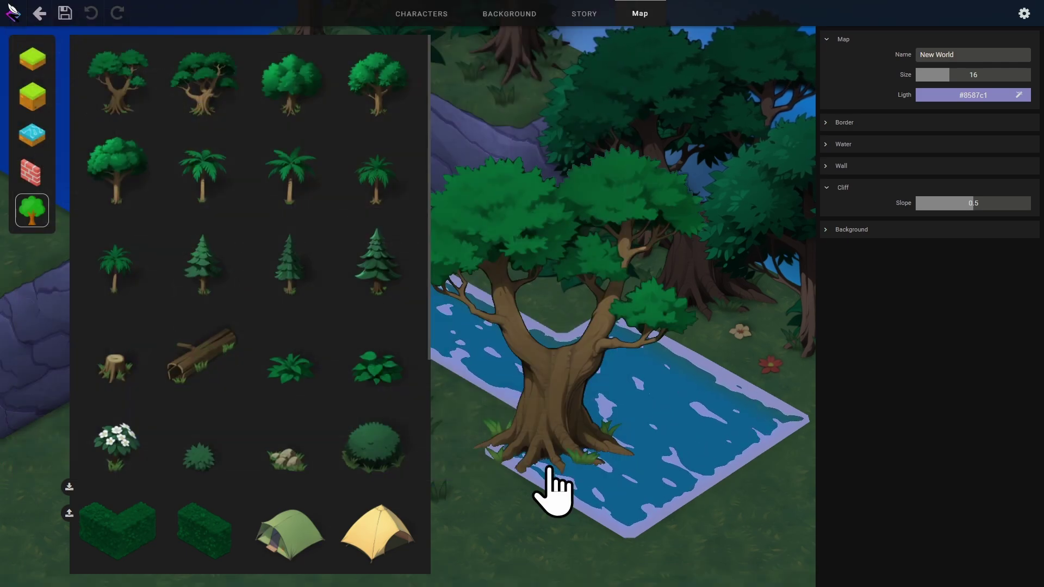
Step: Place two of the imported palm trees on the lower grass in front of the cliff and pond
{"action": "left_click", "coordinate": [131, 100]}
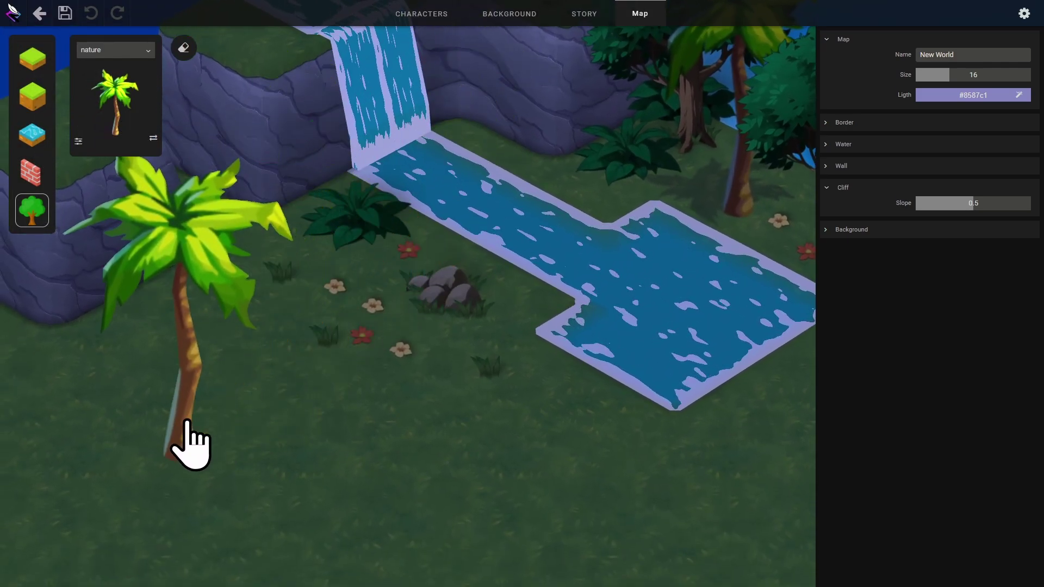
{"action": "left_click", "coordinate": [187, 421]}
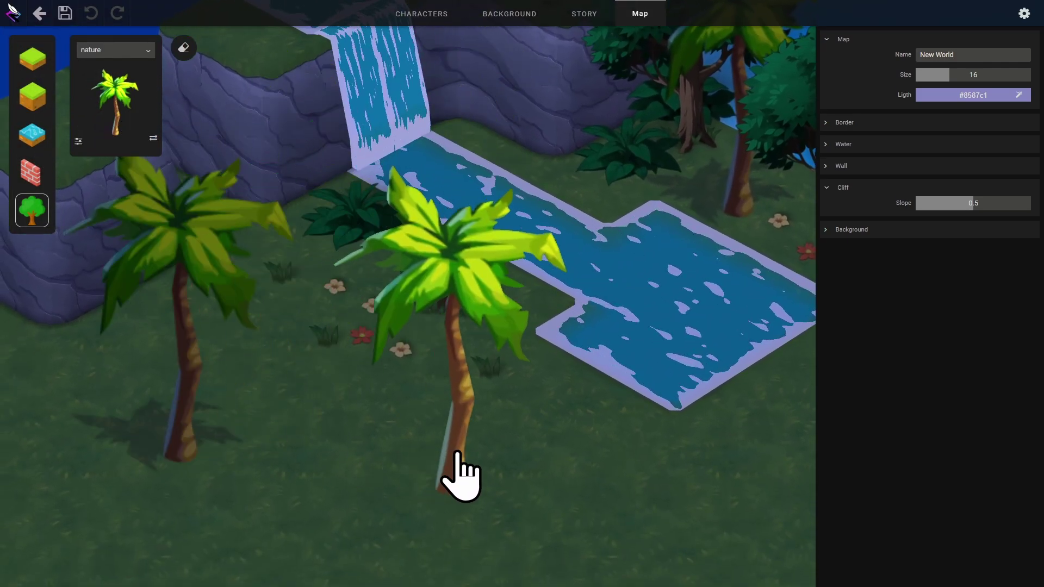
{"action": "left_click", "coordinate": [458, 452]}
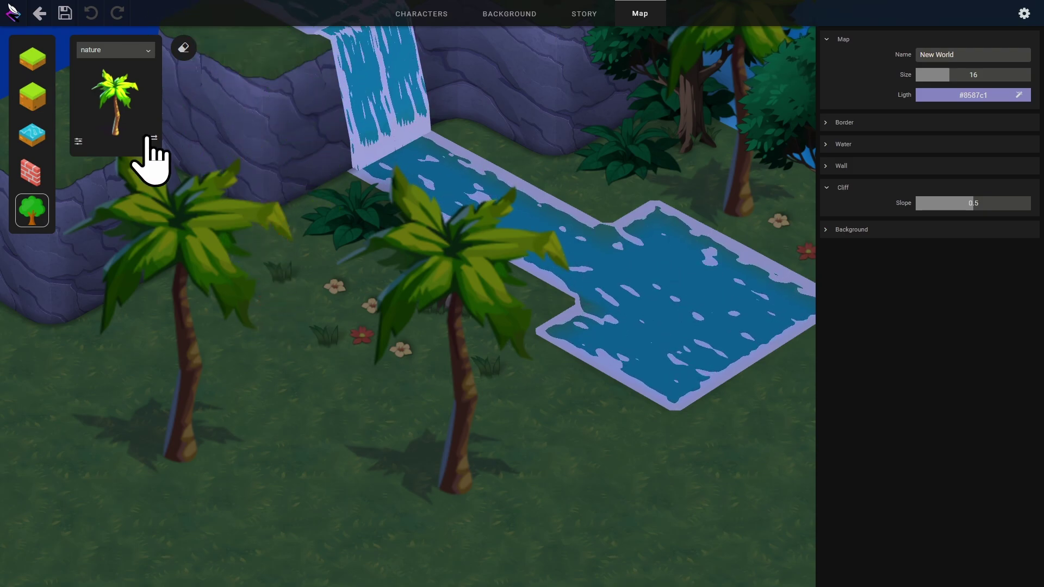
Step: Replace the whole nature sprite sheet with nature.png and select its green palm tree sprite
{"action": "left_click", "coordinate": [113, 122]}
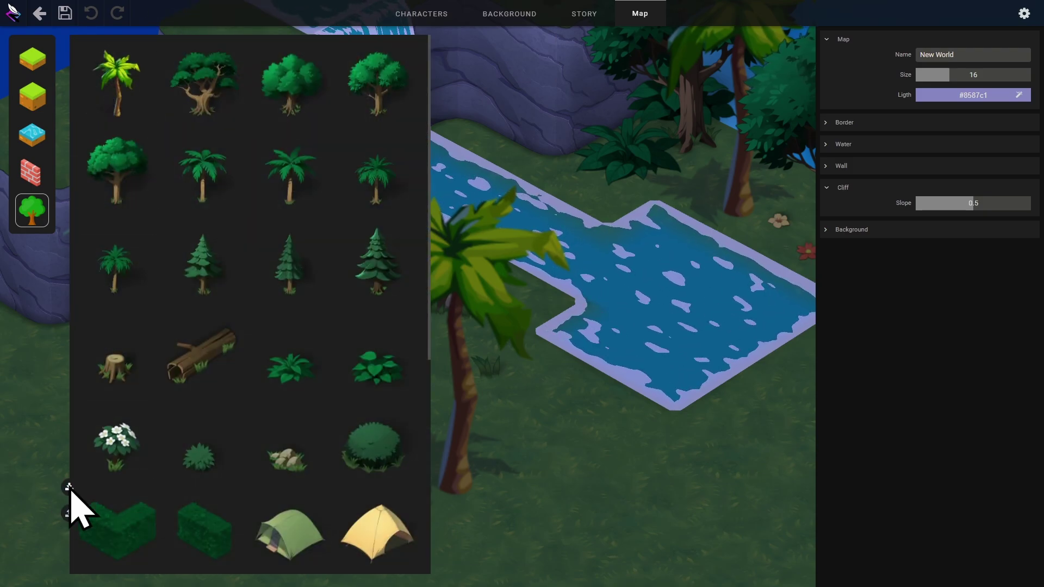
{"action": "left_click", "coordinate": [70, 487]}
{"action": "left_click", "coordinate": [180, 331]}
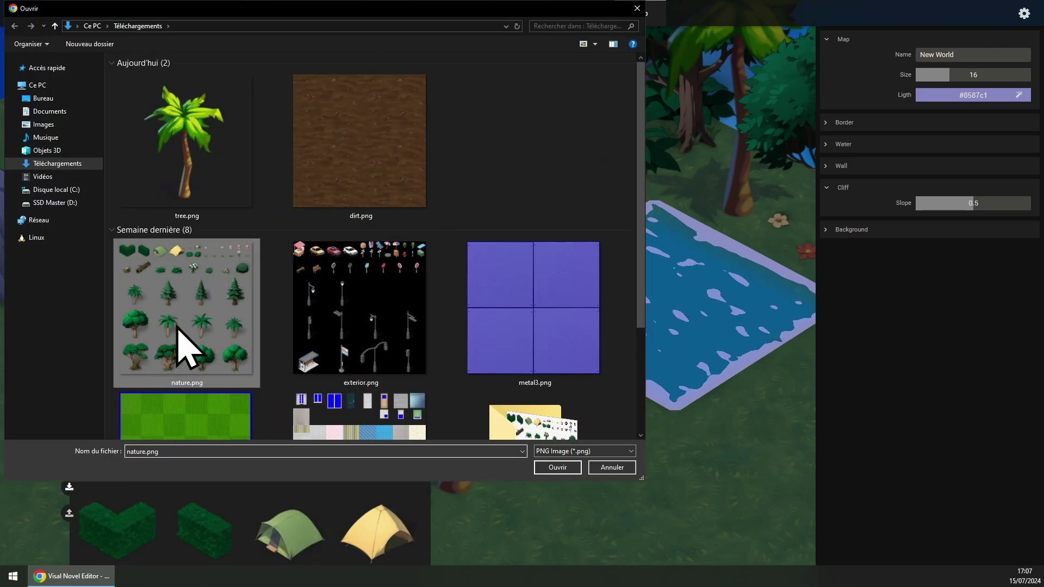
{"action": "left_click", "coordinate": [557, 468]}
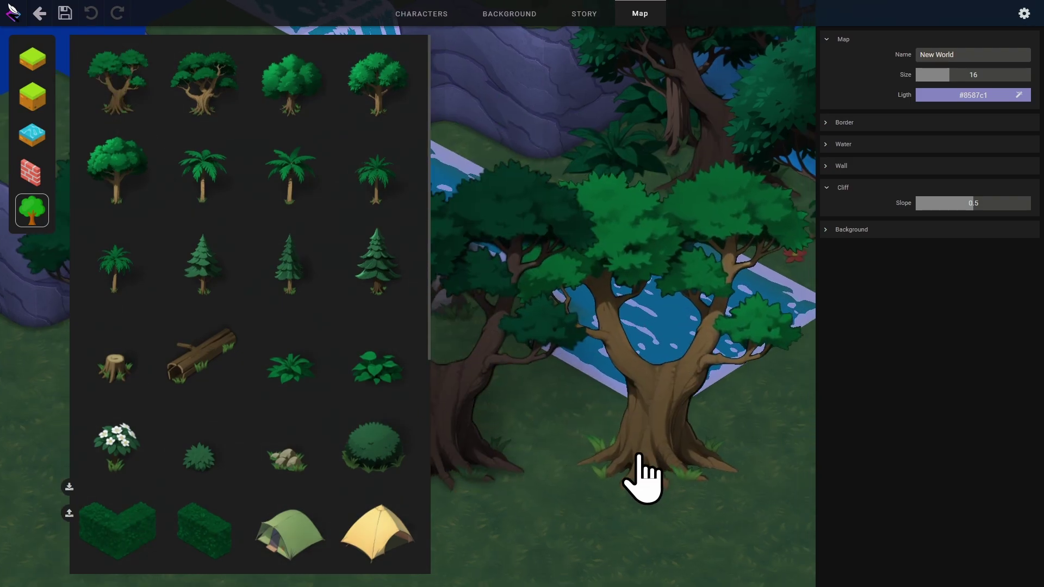
{"action": "left_click_drag", "start_coordinate": [639, 456], "coordinate": [504, 420]}
{"action": "left_click", "coordinate": [218, 174]}
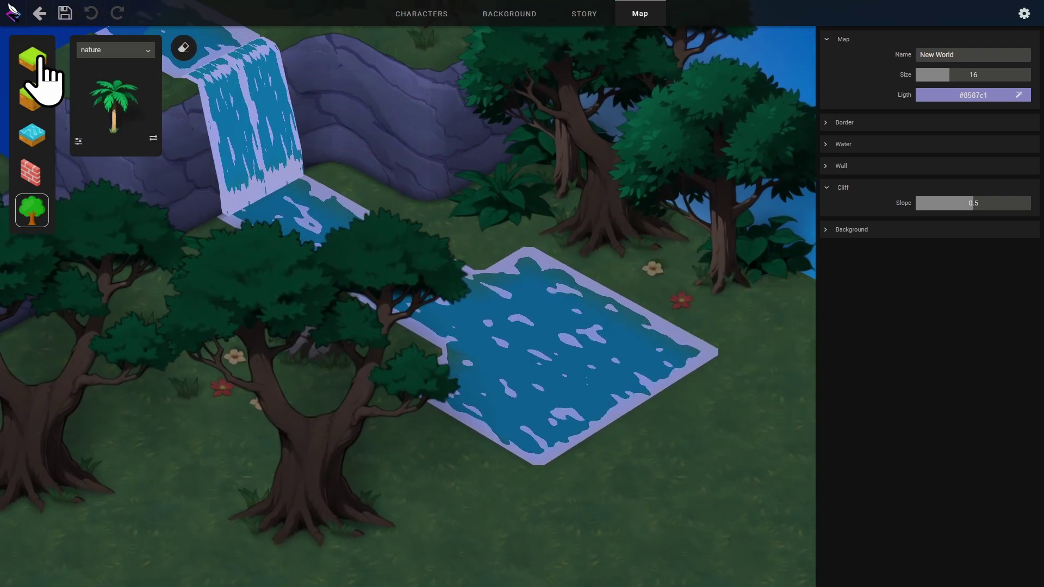
Step: Replace the second ground texture in the floor palette with the image dirt.png
{"action": "left_click", "coordinate": [41, 56]}
{"action": "left_click", "coordinate": [112, 78]}
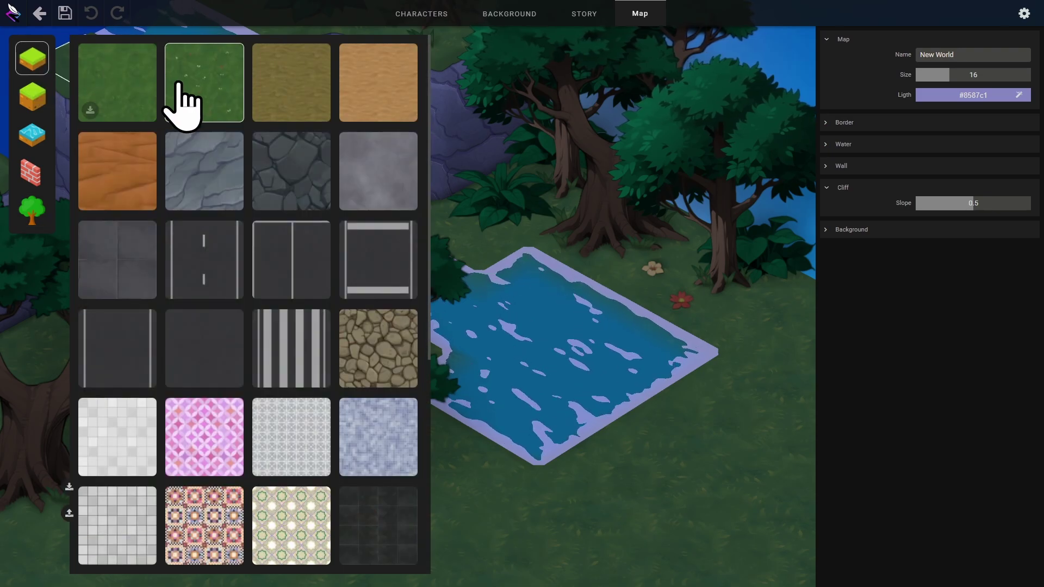
{"action": "left_click", "coordinate": [177, 109]}
{"action": "left_click", "coordinate": [364, 182]}
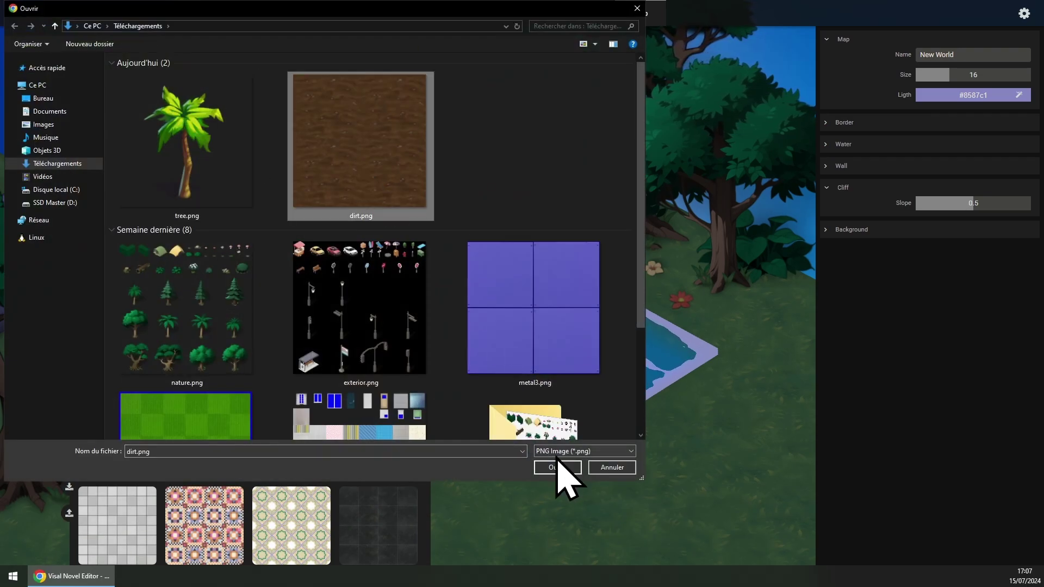
{"action": "left_click", "coordinate": [560, 476]}
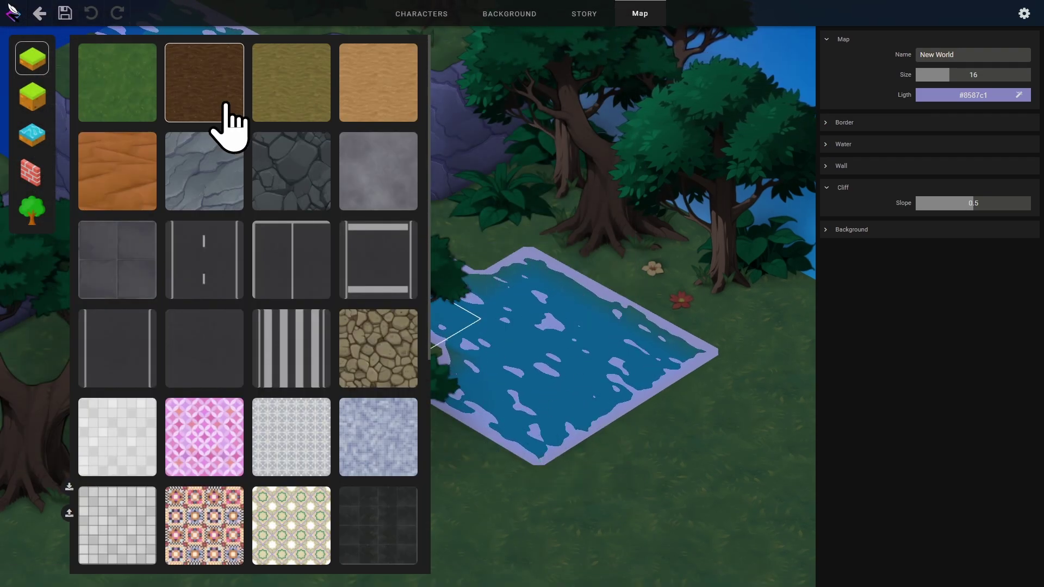
Step: Paint the imported dirt texture over the ground around the pond
{"action": "left_click", "coordinate": [226, 103]}
{"action": "left_click_drag", "start_coordinate": [586, 400], "coordinate": [476, 310]}
{"action": "mouse_move", "coordinate": [509, 348]}
{"action": "left_mouse_down"}
{"action": "mouse_move", "coordinate": [520, 429]}
{"action": "mouse_move", "coordinate": [396, 466]}
{"action": "mouse_move", "coordinate": [436, 349]}
{"action": "mouse_move", "coordinate": [621, 329]}
{"action": "left_mouse_up"}
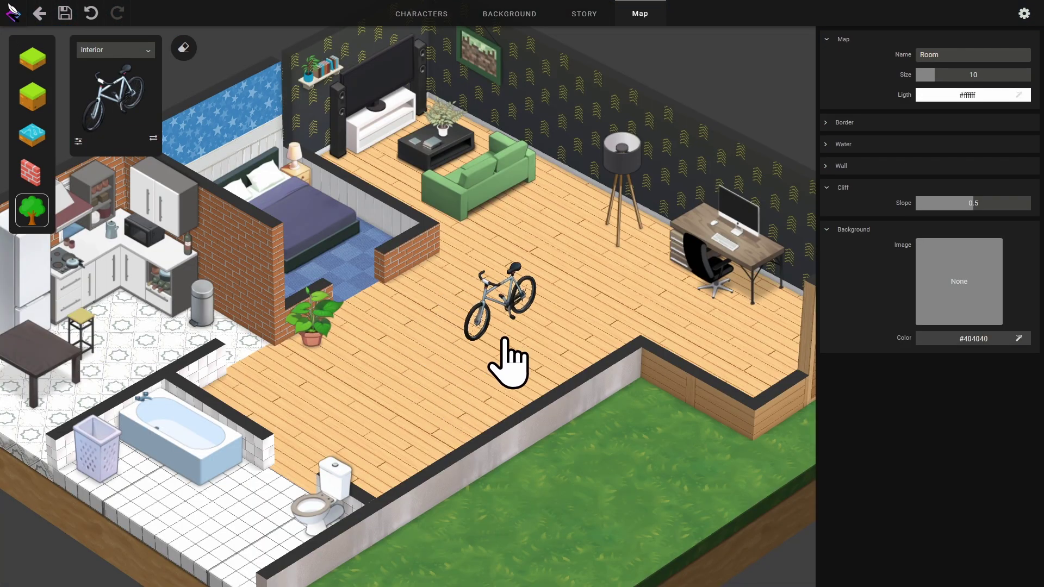
Step: Browse the interior sprite set in the Room map
{"action": "left_click", "coordinate": [134, 103]}
{"action": "scroll", "coordinate": [196, 217], "scroll_direction": "down", "scroll_amount": 5}
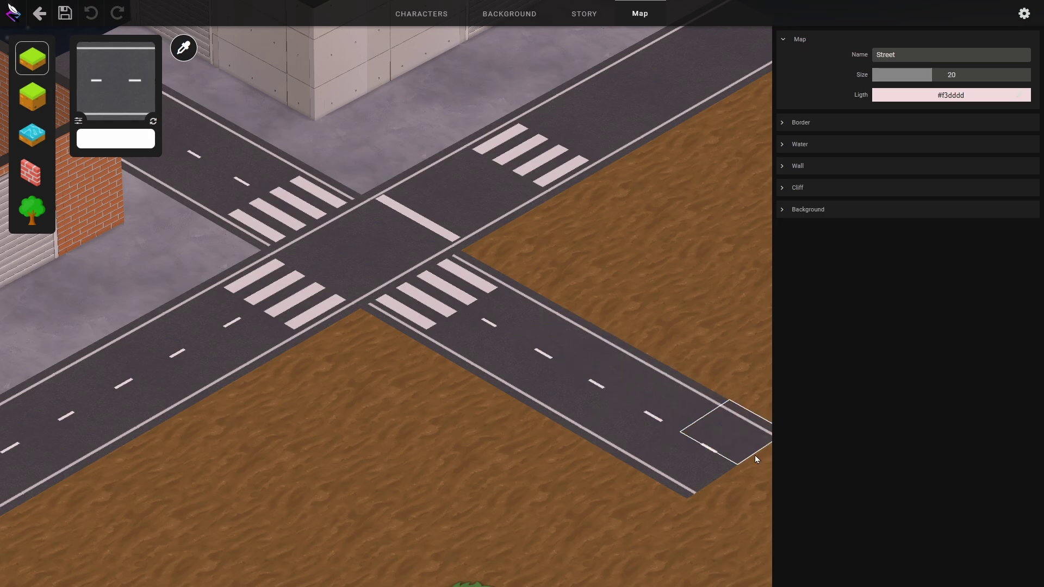
Step: Place the no-entry sign on the pavement corner at the Street map's crossroads
{"action": "mouse_move", "coordinate": [26, 533]}
{"action": "left_mouse_down"}
{"action": "mouse_move", "coordinate": [365, 361]}
{"action": "mouse_move", "coordinate": [703, 545]}
{"action": "left_mouse_up"}
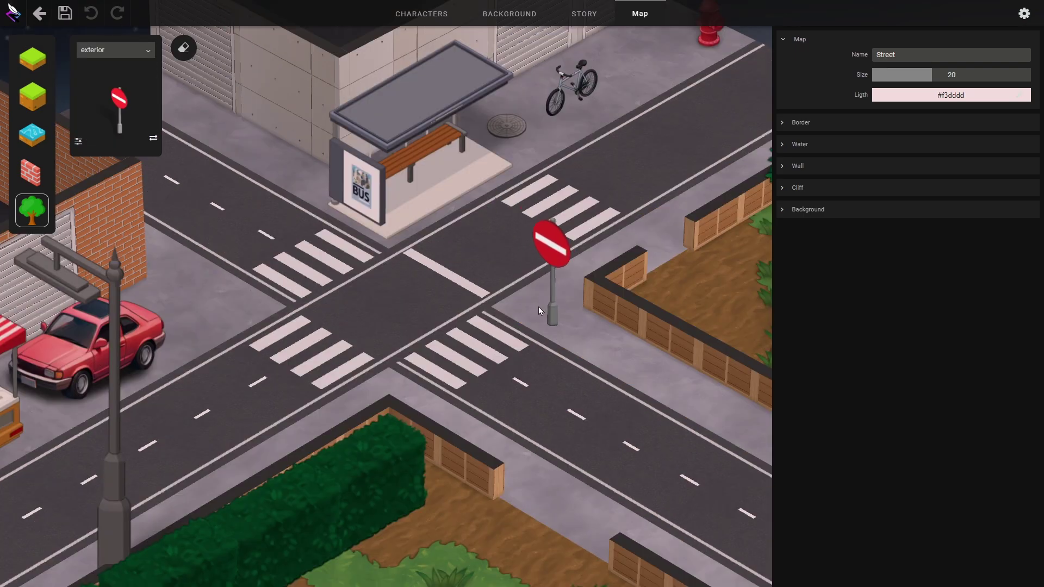
{"action": "left_click", "coordinate": [530, 301]}
Step: Choose the red fire hydrant from the exterior sprite set for the pavement near the bus shelter
{"action": "left_click", "coordinate": [111, 103]}
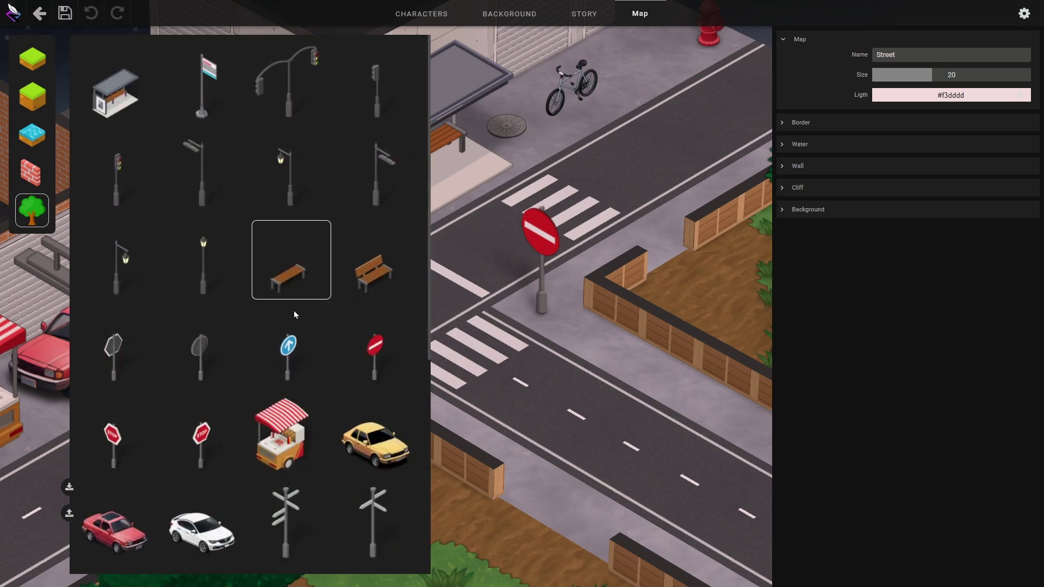
{"action": "scroll", "coordinate": [294, 314], "scroll_direction": "down", "scroll_amount": 5}
{"action": "left_click", "coordinate": [348, 264]}
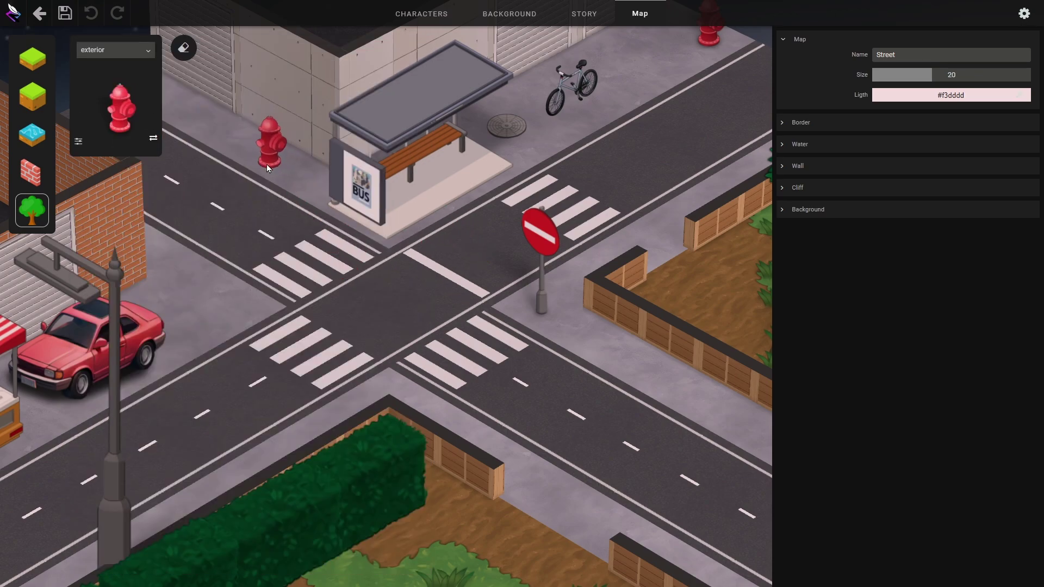